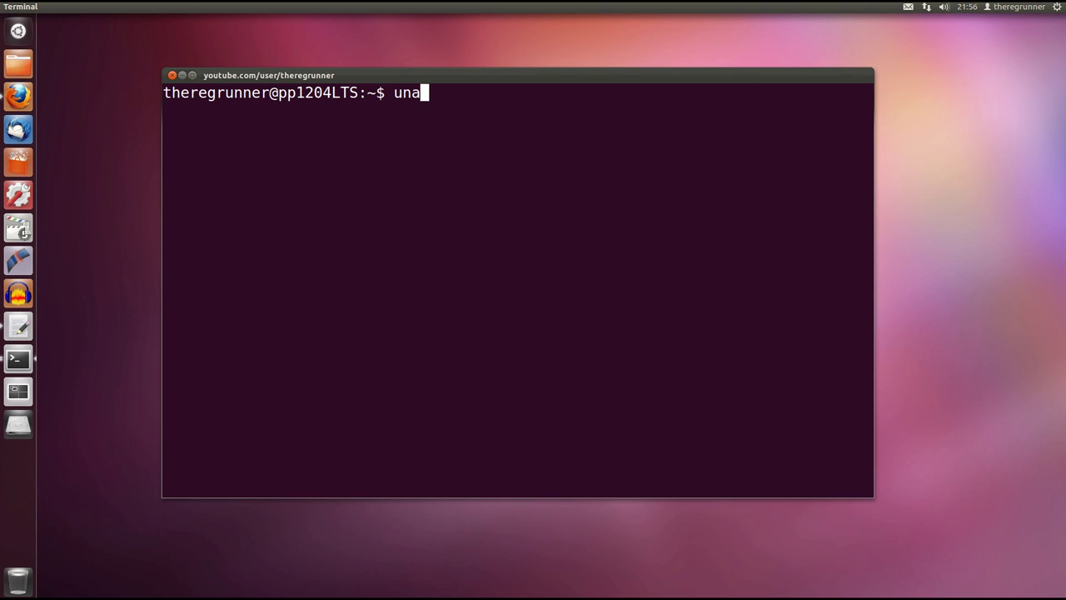
Run uname -a in the terminal and highlight the kernel version number in its output
key(Return)
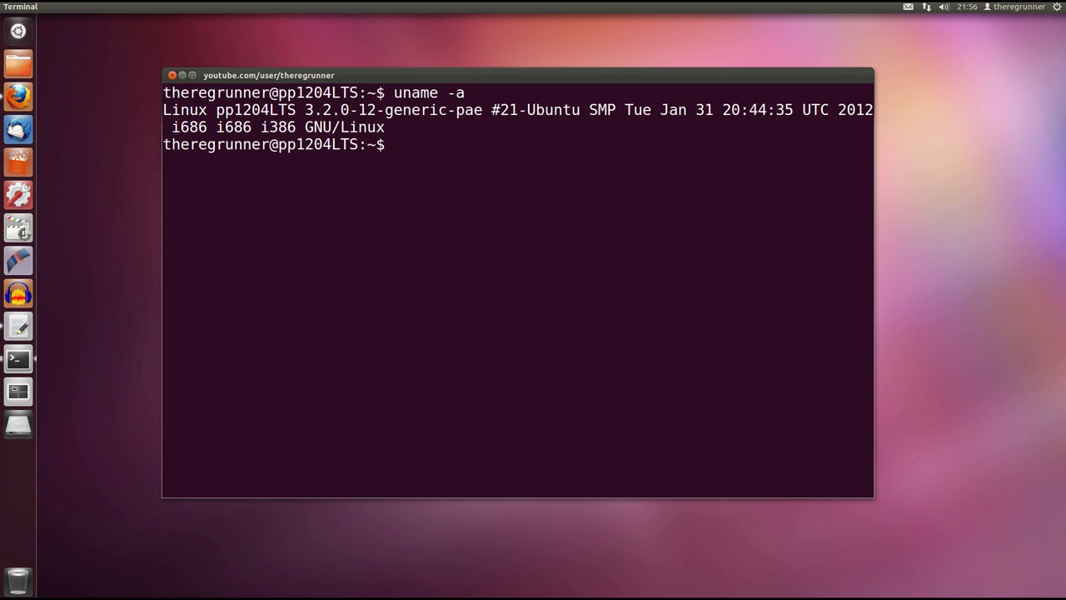
drag(305, 109, 376, 110)
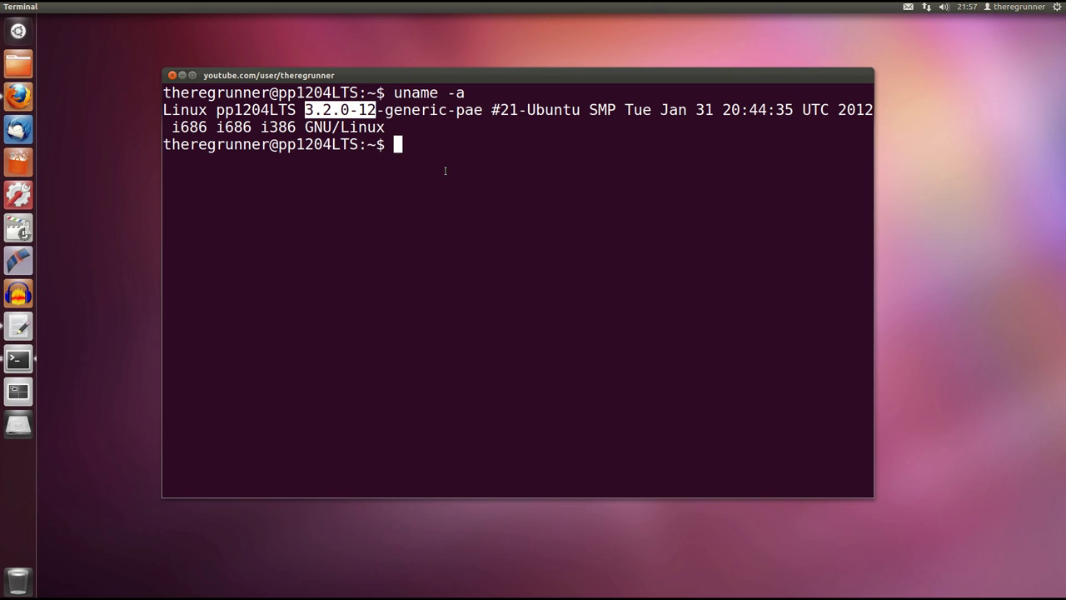
drag(507, 74, 519, 89)
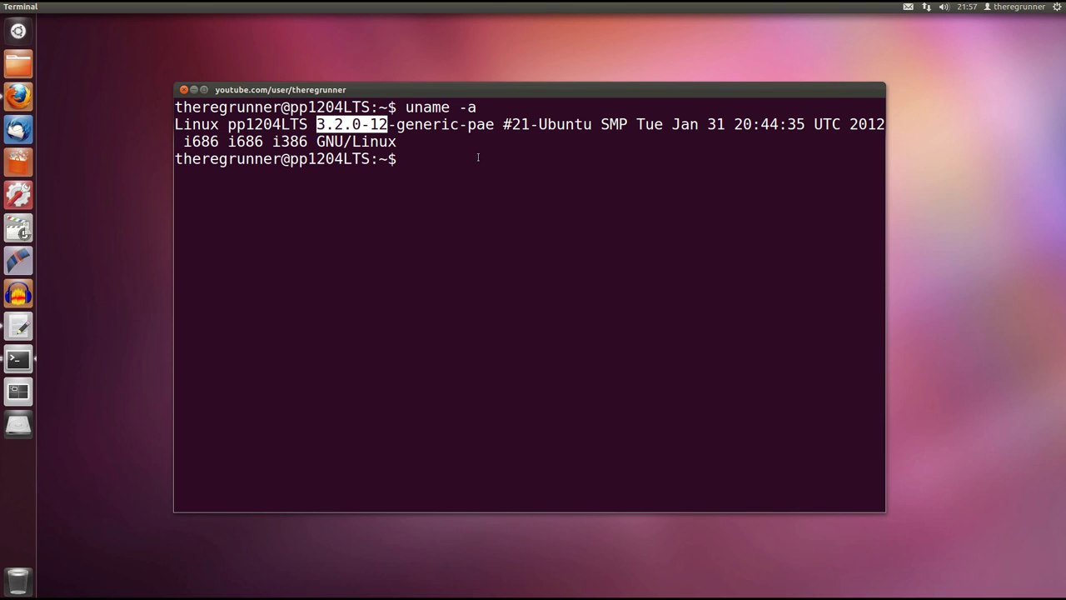
drag(498, 92, 501, 79)
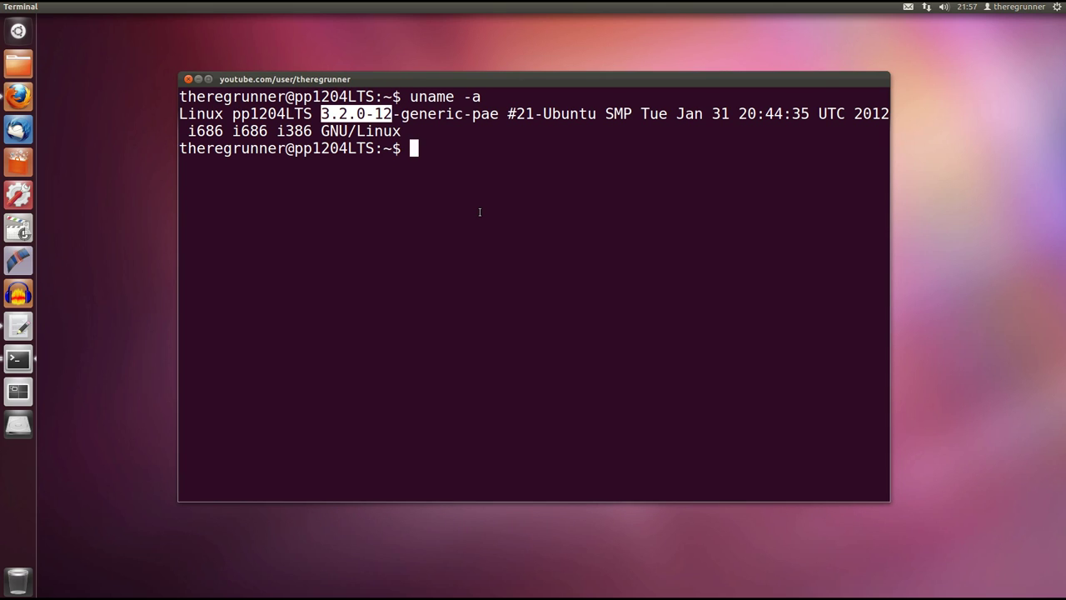
Run lsb_release -a, highlight the development branch note in the description, and close the terminal window
text(lsb_release -a)
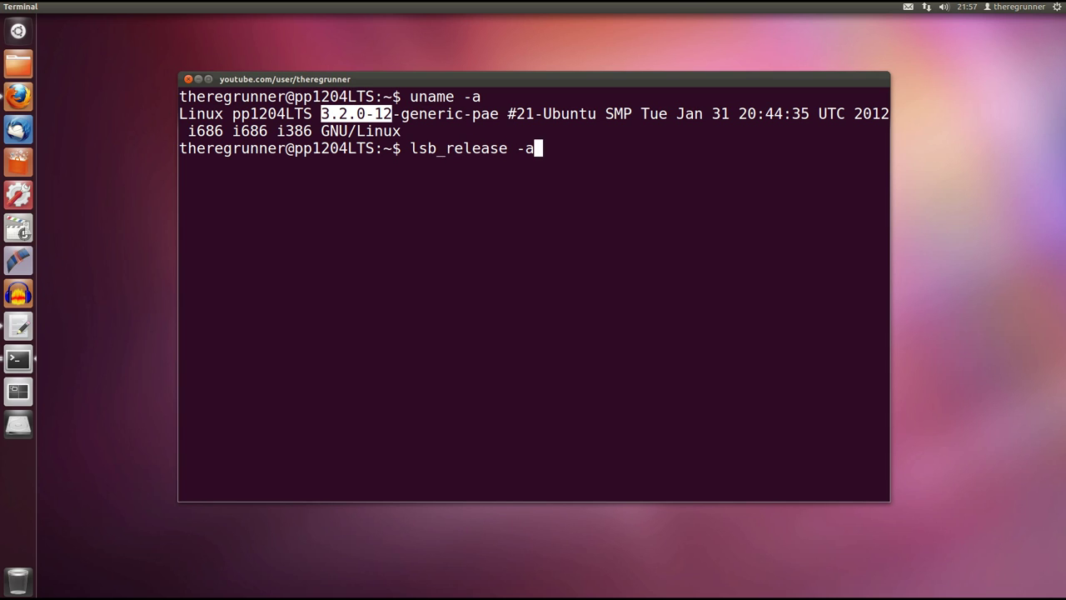
key(Return)
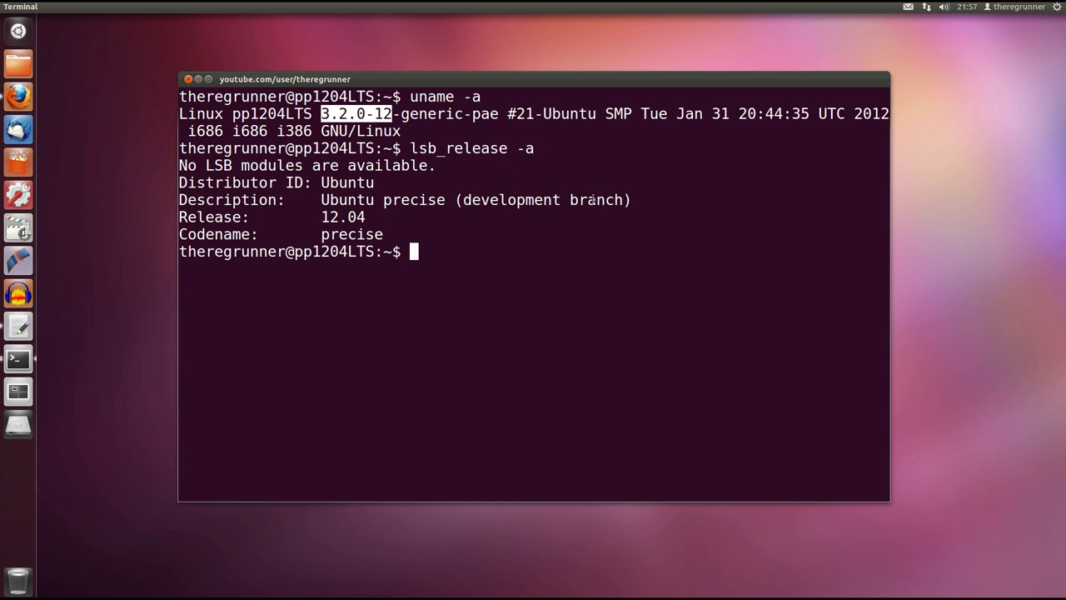
drag(643, 202, 457, 204)
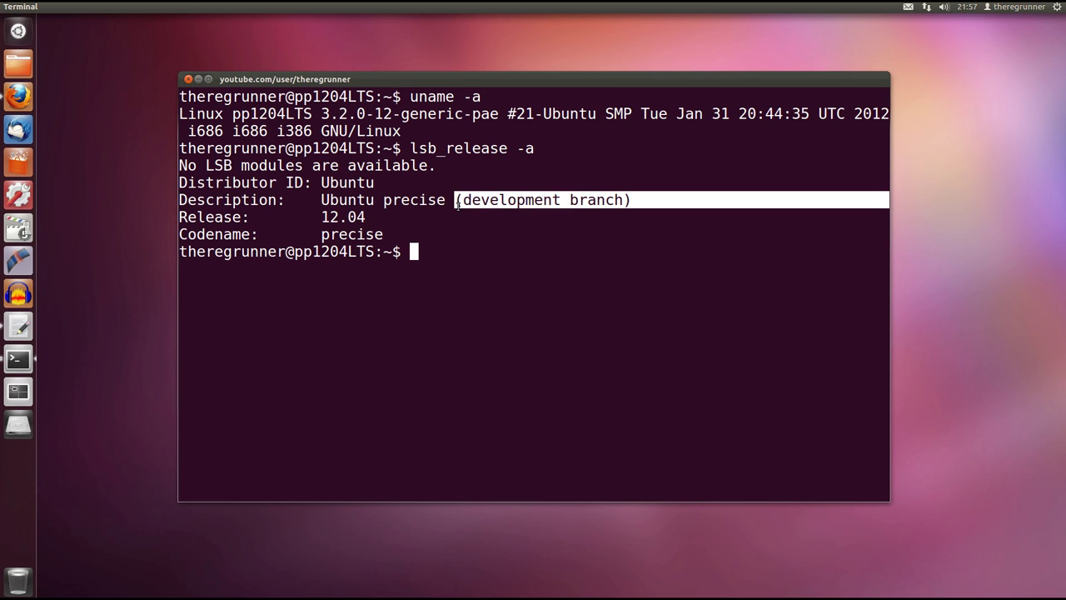
drag(463, 75, 448, 86)
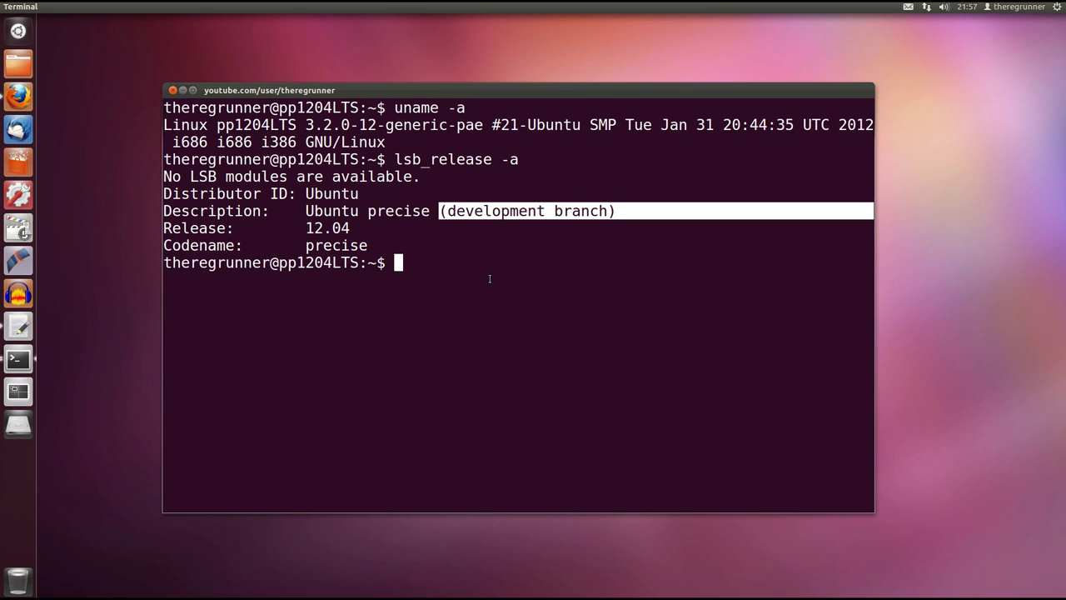
drag(431, 256, 422, 260)
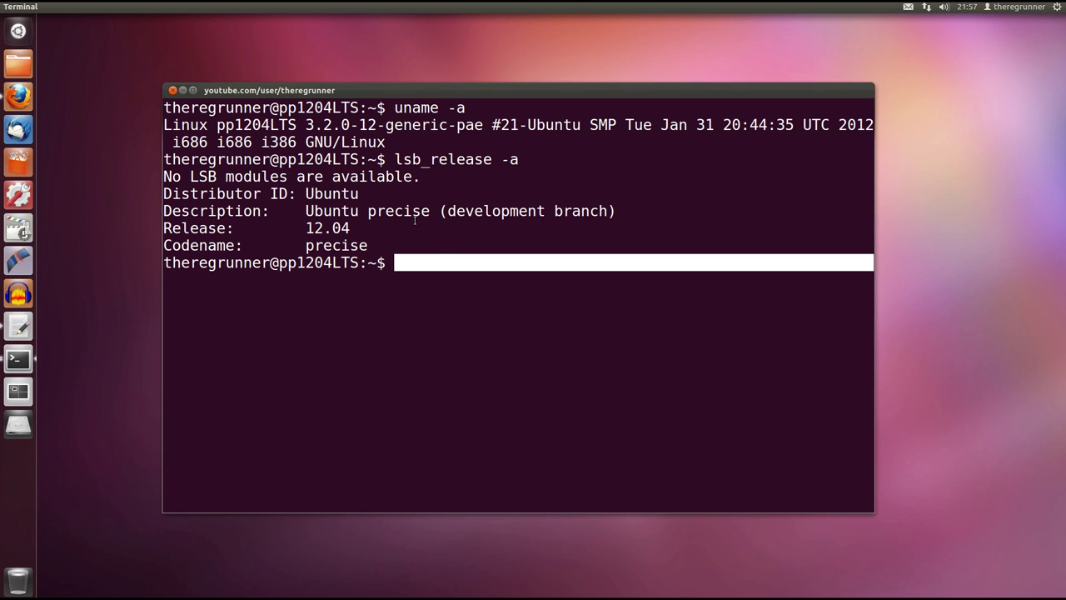
click(431, 269)
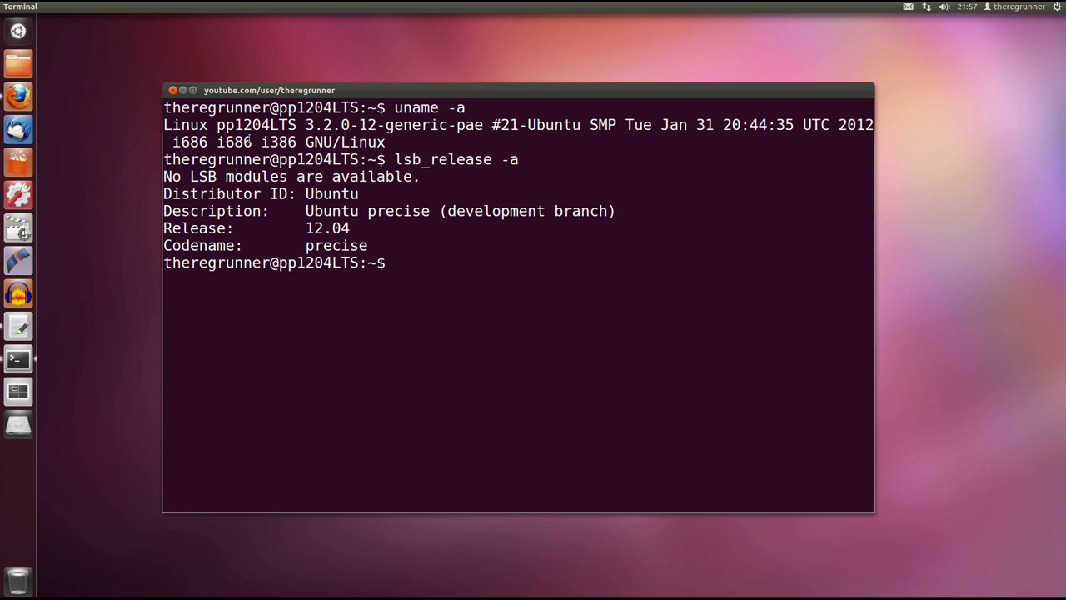
click(184, 90)
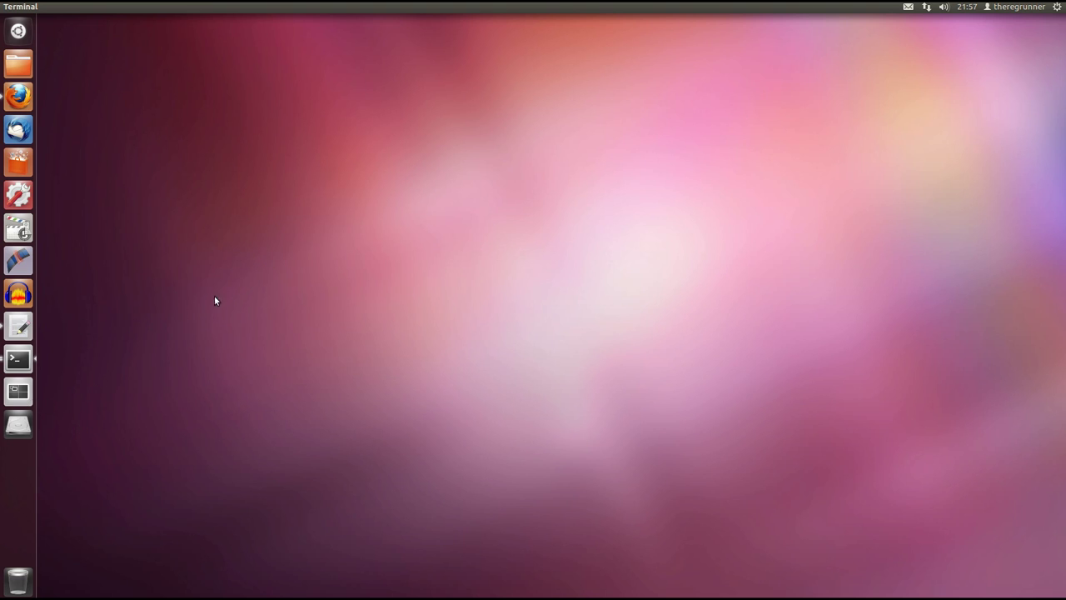
Show the overview of all workspaces and return to the first workspace
click(24, 392)
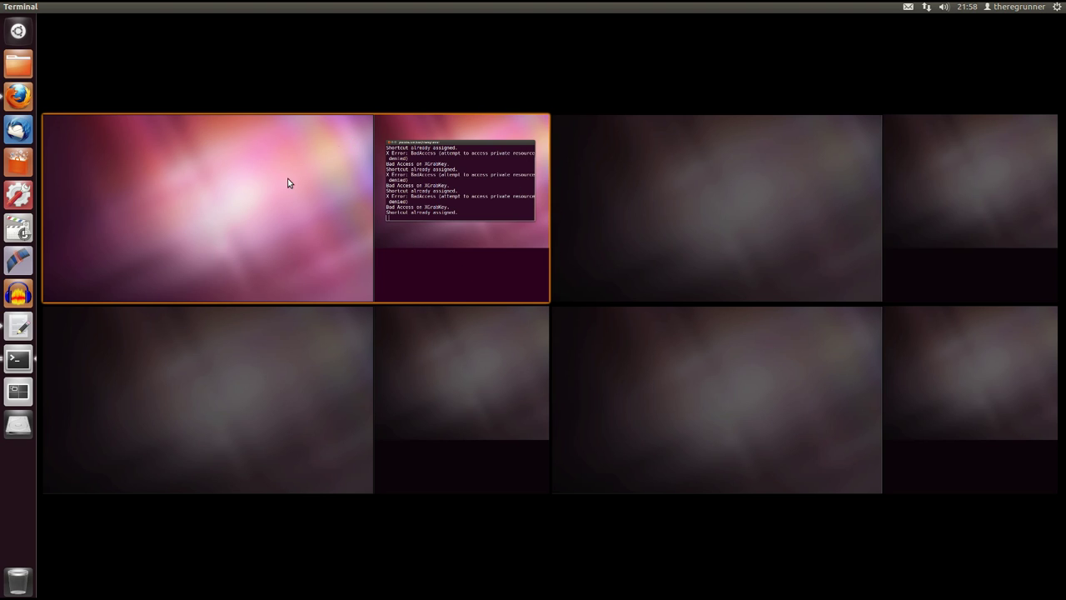
click(233, 195)
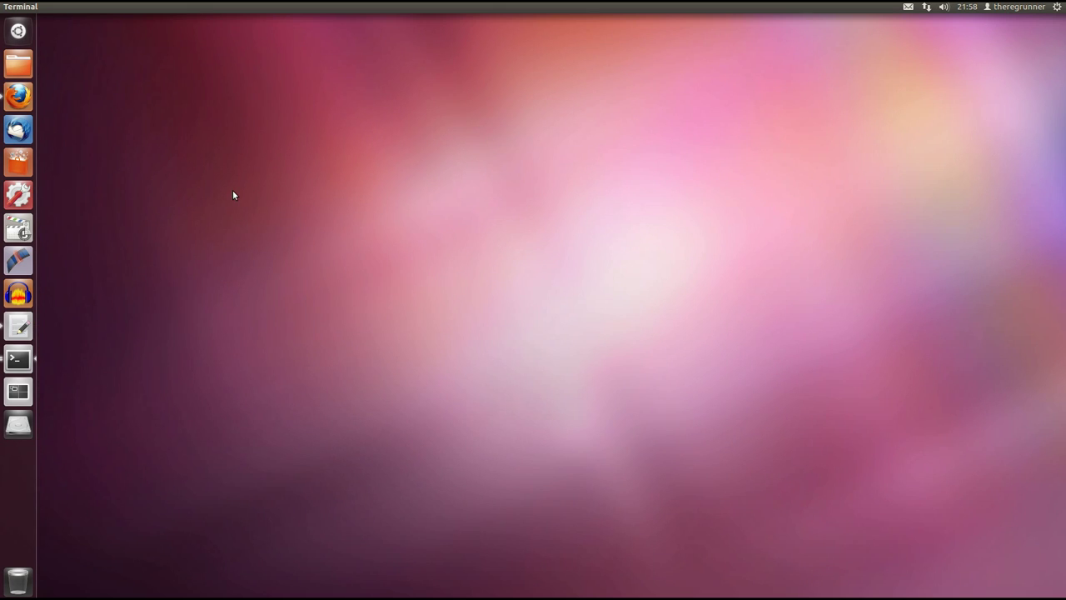
Open Systeminformation from the system settings and place its window toward the upper middle of the desktop
click(1057, 7)
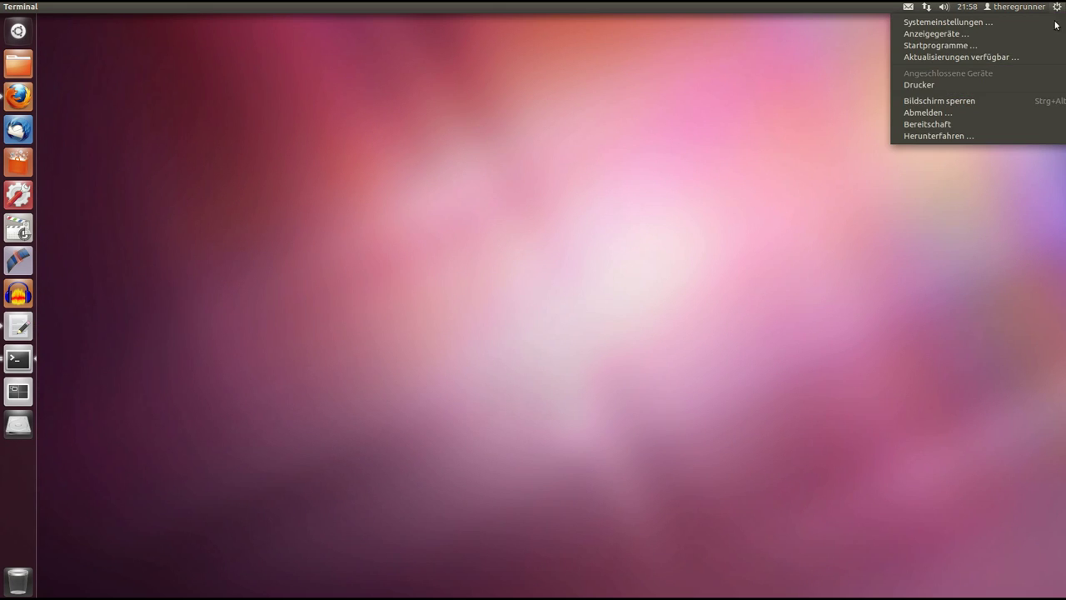
click(968, 23)
drag(625, 167, 538, 59)
click(509, 296)
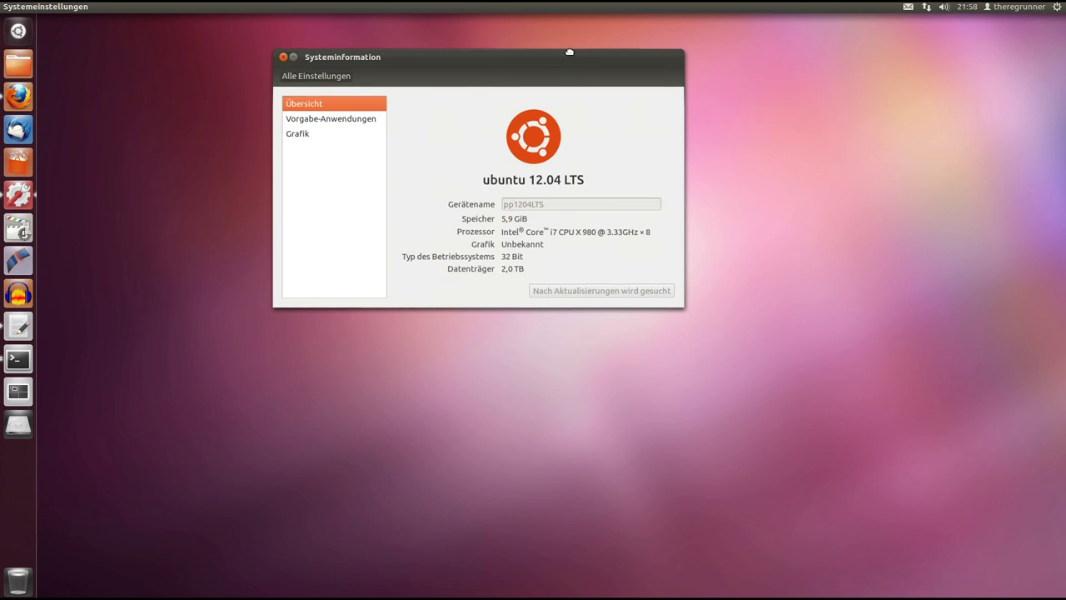
drag(571, 50, 550, 70)
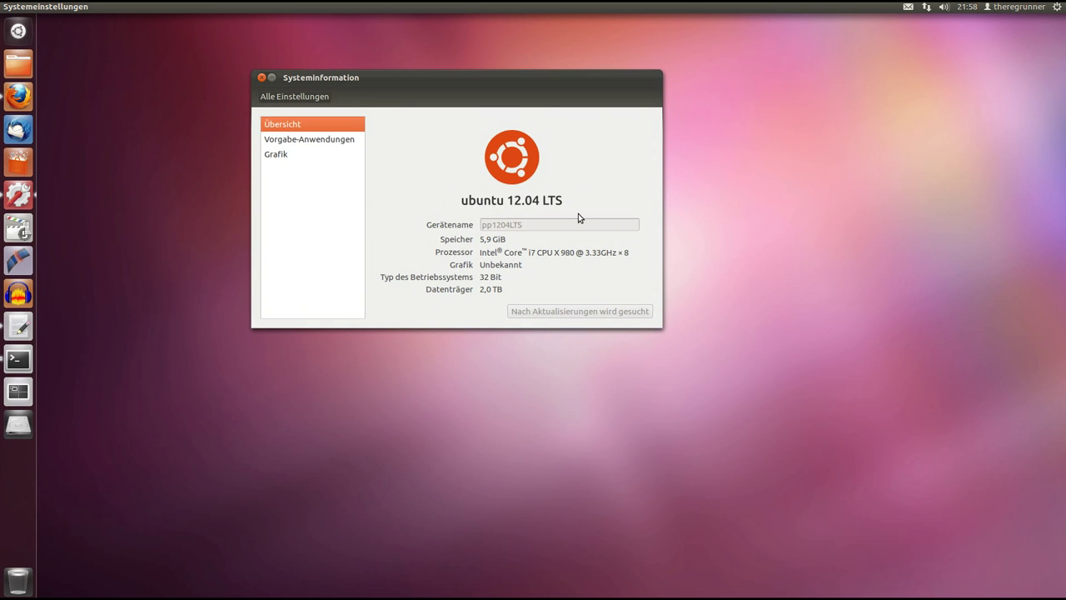
drag(578, 81, 583, 109)
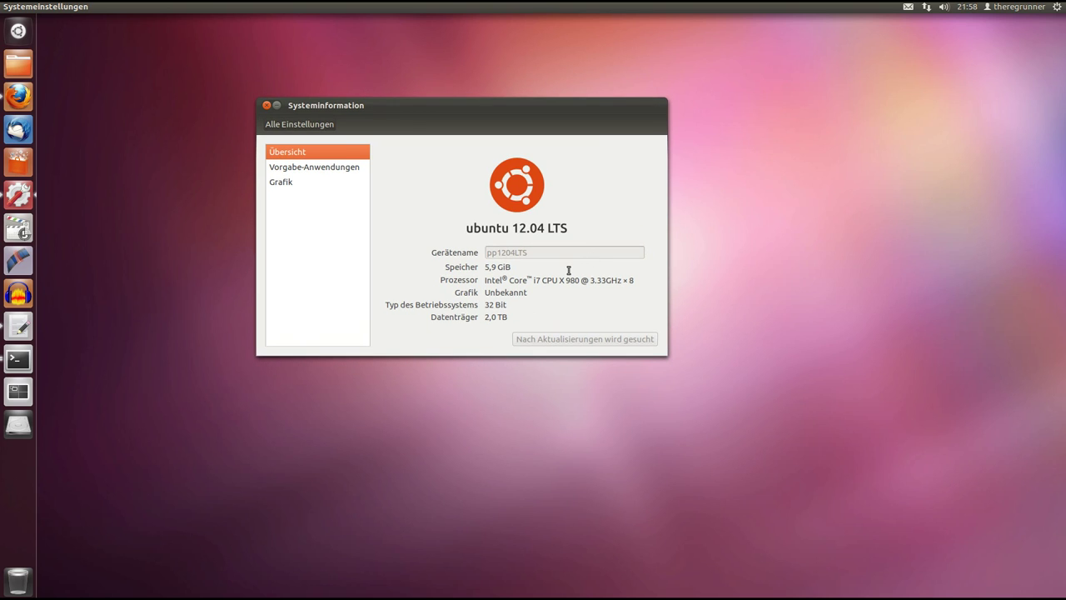
Examine the operating system type, memory and processor entries in the Systeminformation overview by highlighting them
drag(508, 305, 484, 306)
click(511, 307)
drag(548, 108, 565, 129)
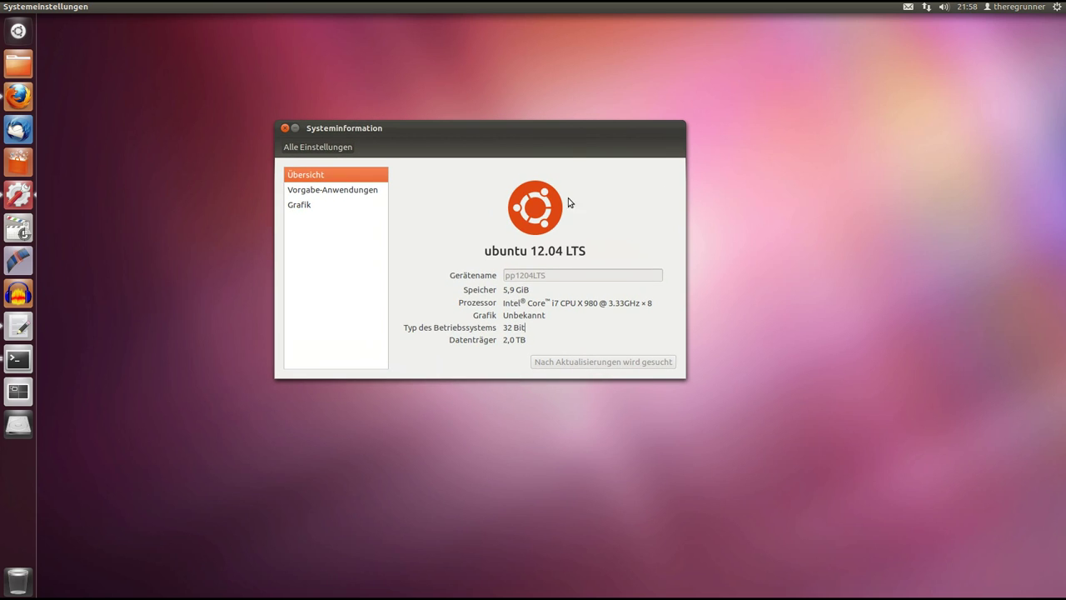
drag(537, 290, 502, 291)
click(570, 326)
double_click(649, 303)
click(660, 301)
drag(562, 133, 565, 143)
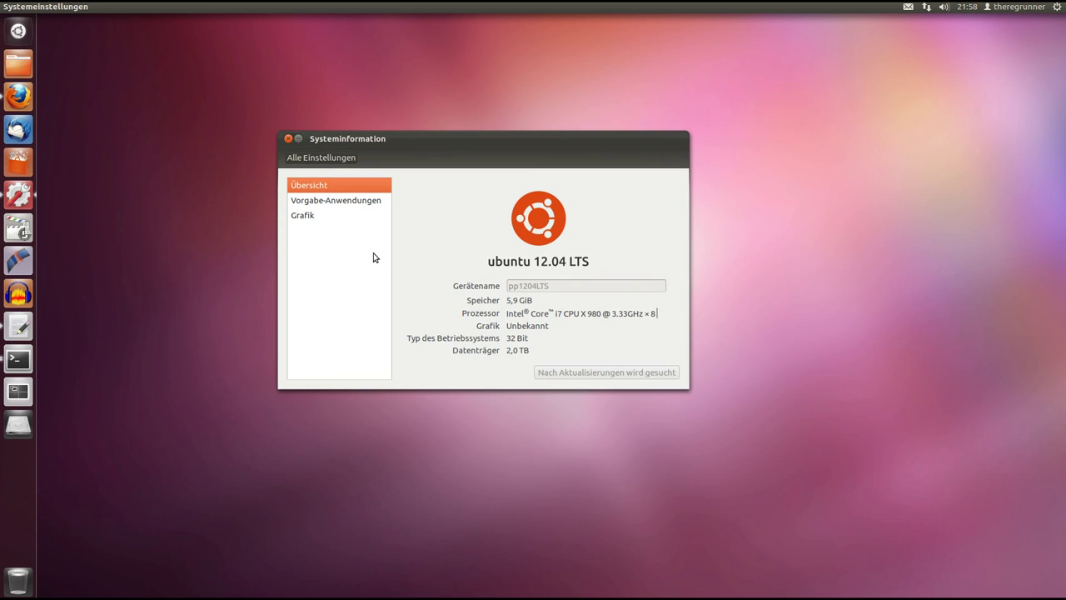
View the default applications (Vorgabe-Anwendungen) in Systeminformation and close the window
click(346, 202)
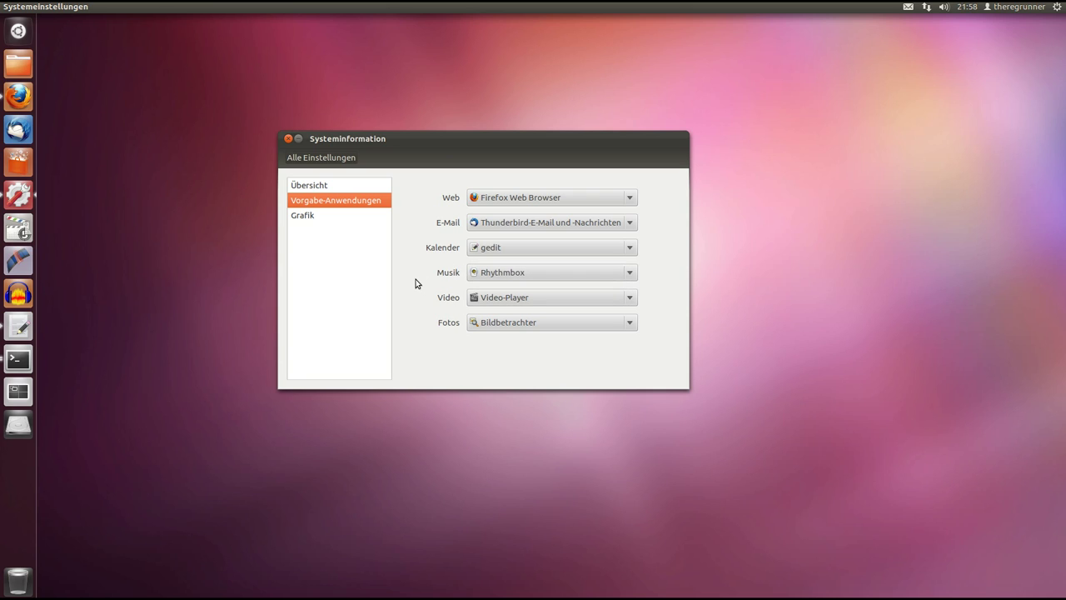
click(290, 139)
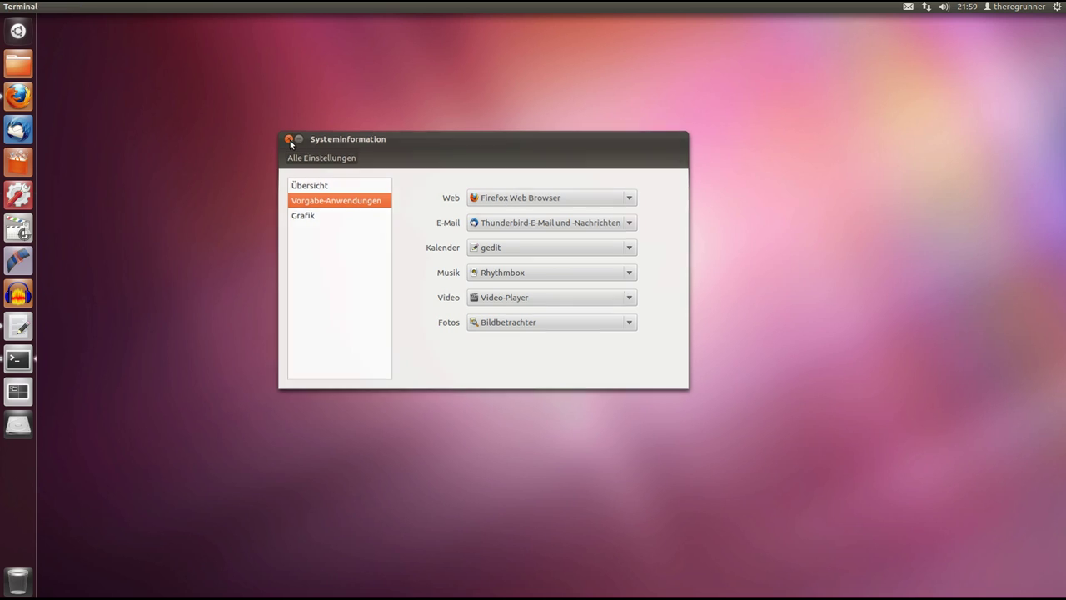
Open the personal folder in the file manager, centre its window, and go to the file system root
click(18, 65)
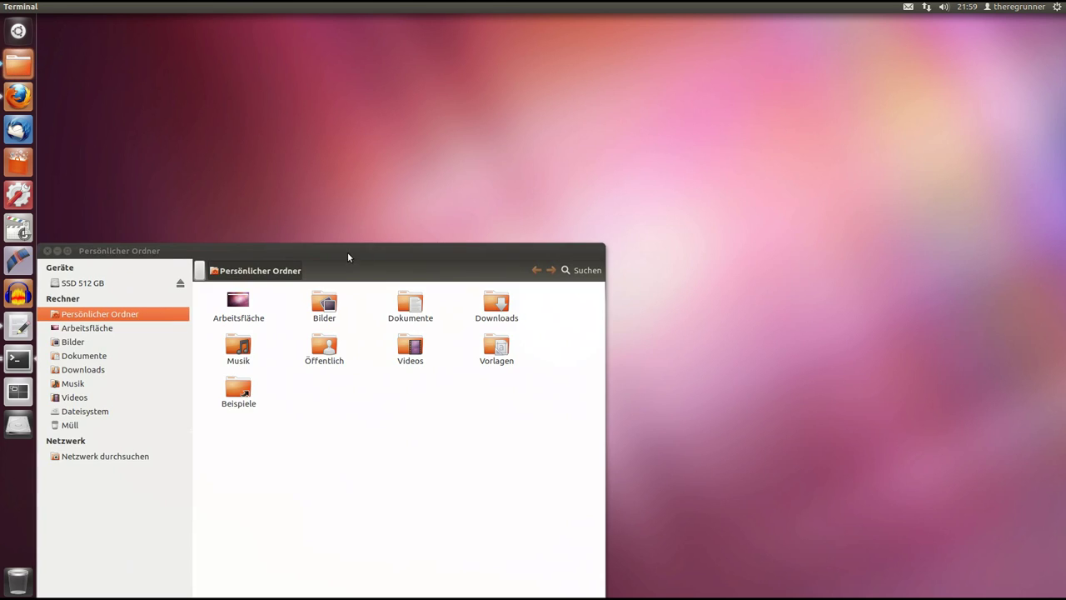
drag(349, 250, 553, 107)
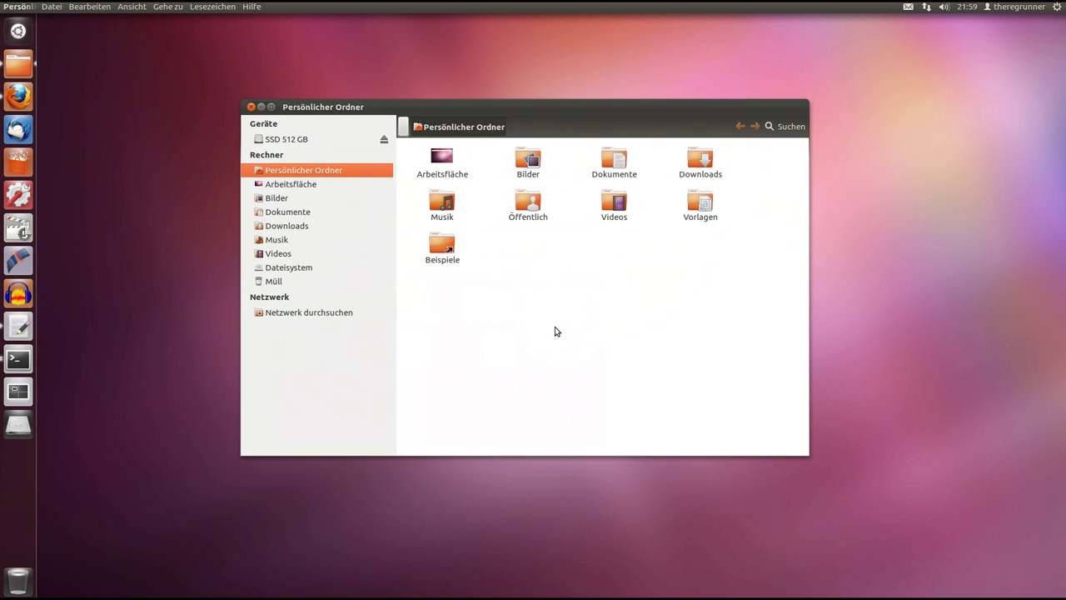
click(404, 127)
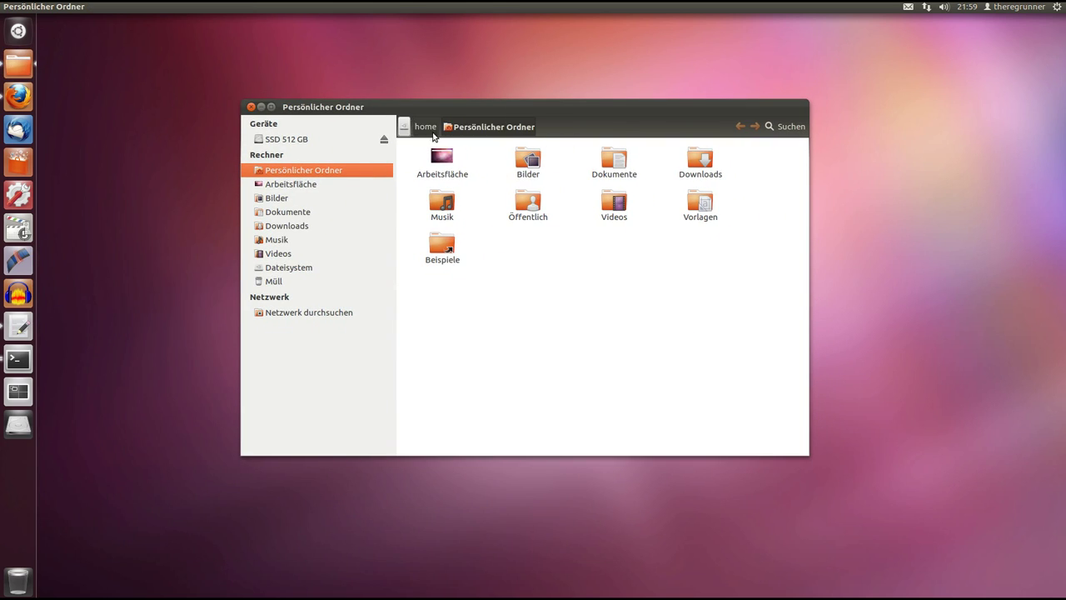
click(404, 127)
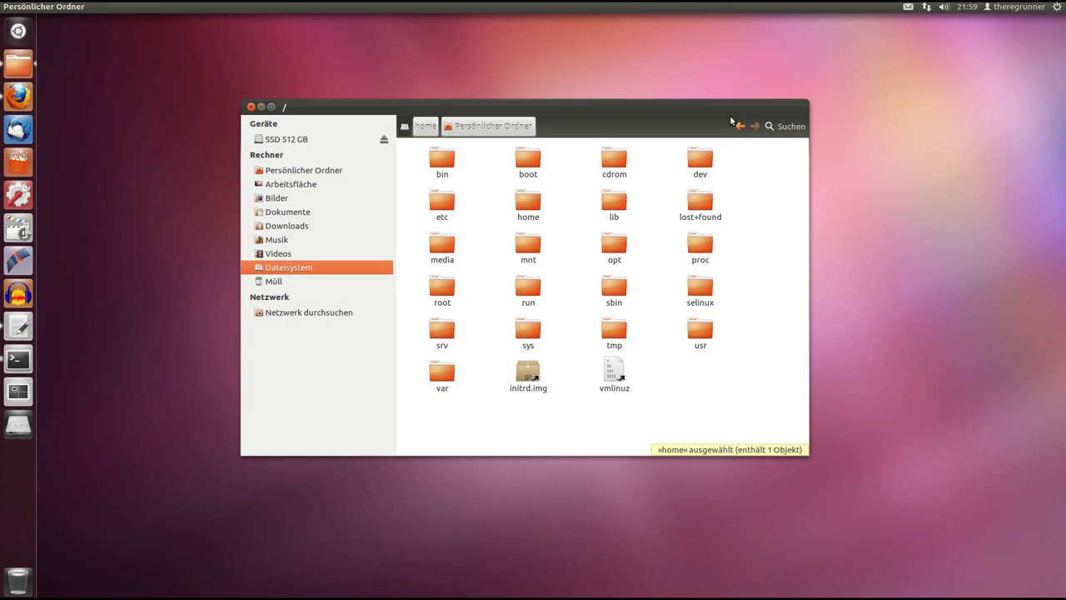
Go back to the personal folder from the file system root and close the file manager
drag(710, 108, 687, 121)
click(717, 139)
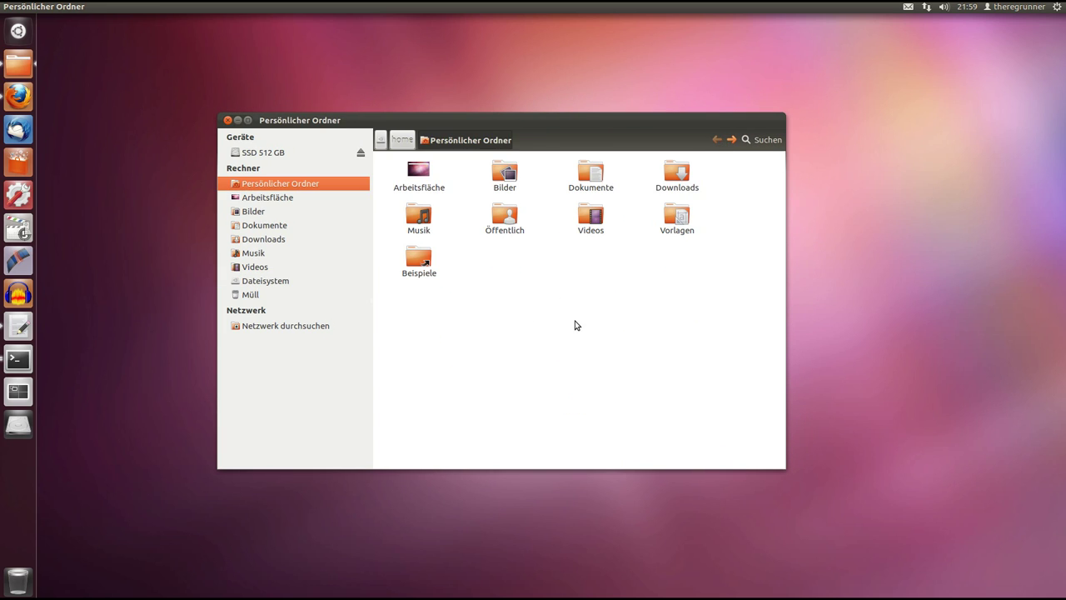
drag(518, 122, 510, 141)
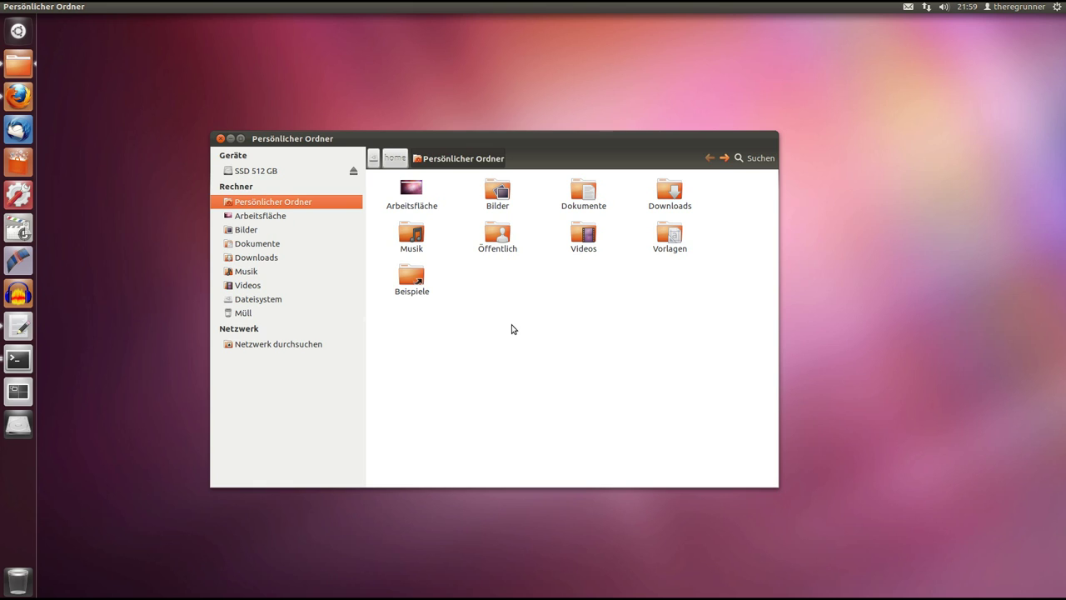
drag(317, 140, 301, 141)
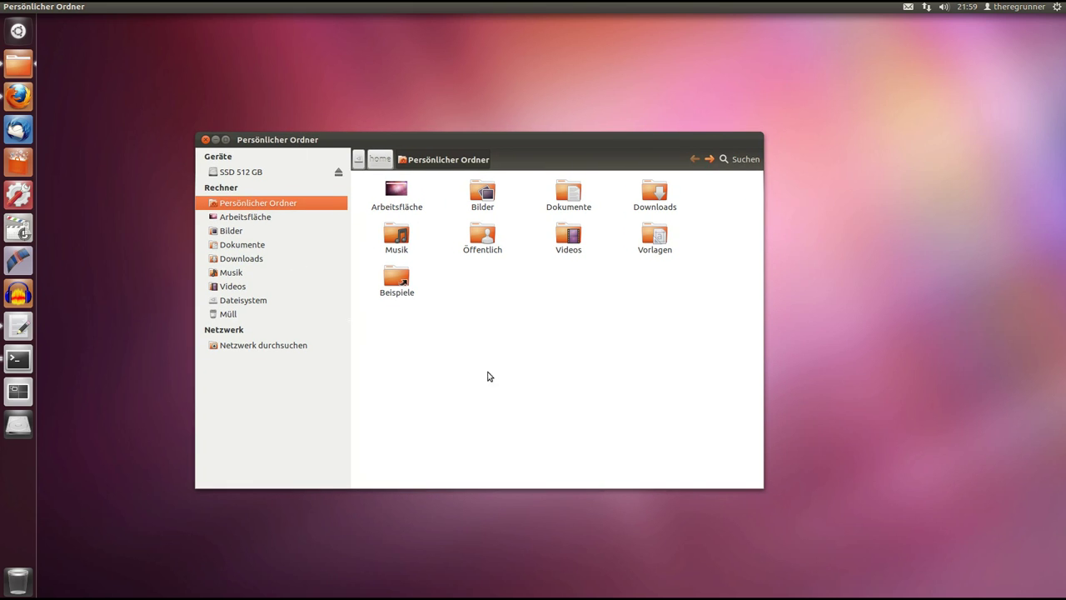
click(205, 140)
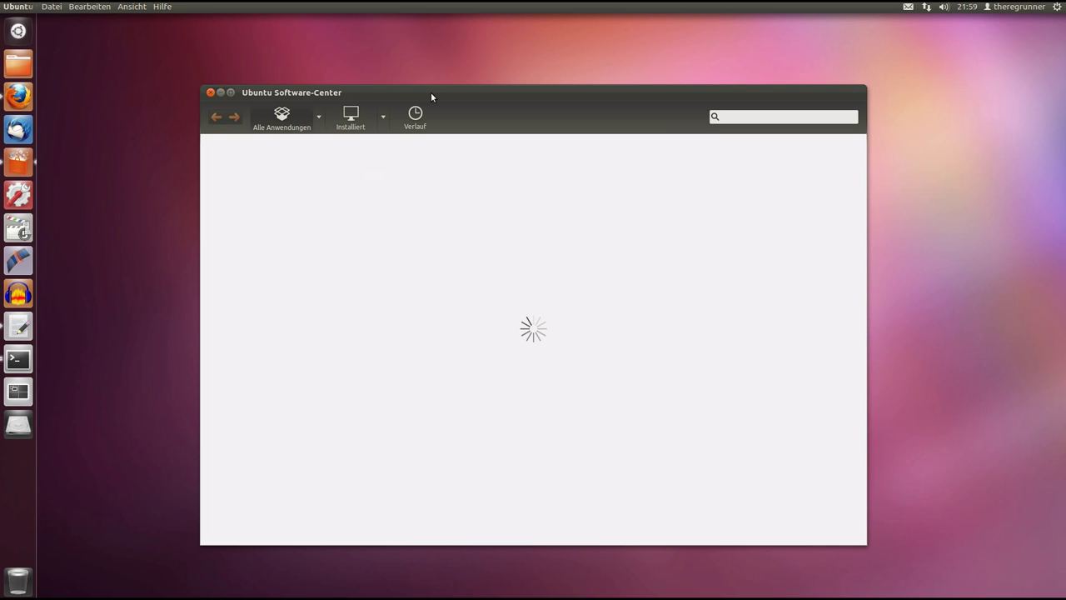
Look at the installed software in the Ubuntu Software-Center, return to all applications, and close the window
drag(447, 92, 430, 65)
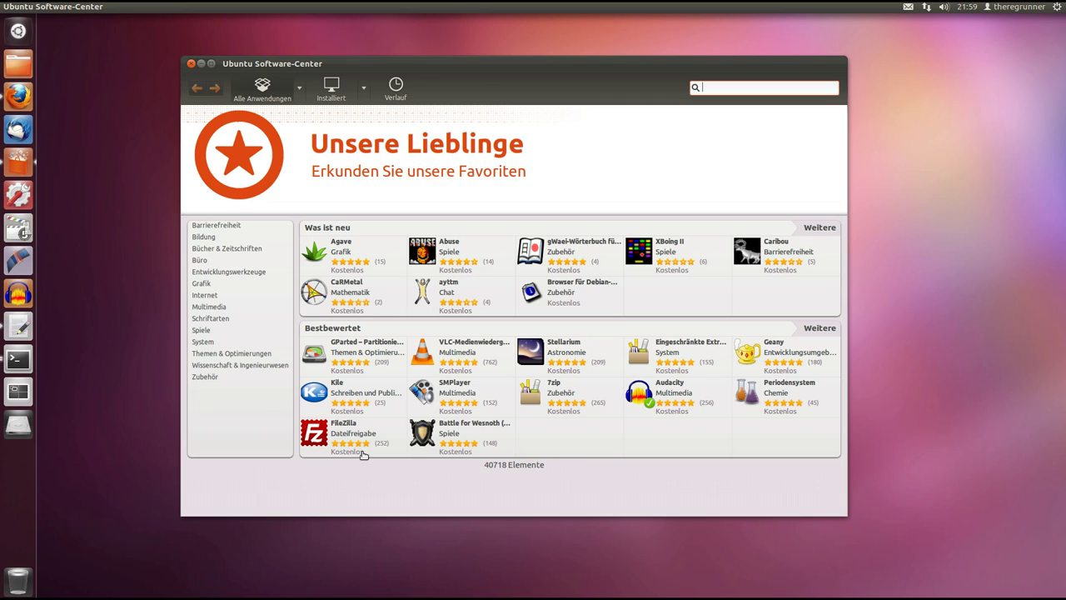
click(333, 91)
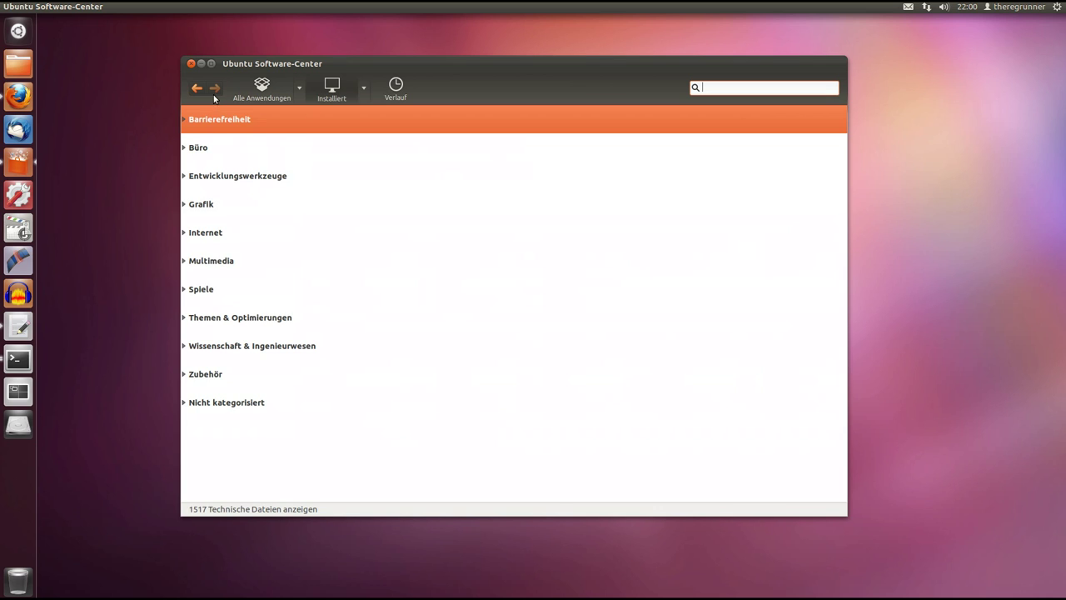
click(262, 90)
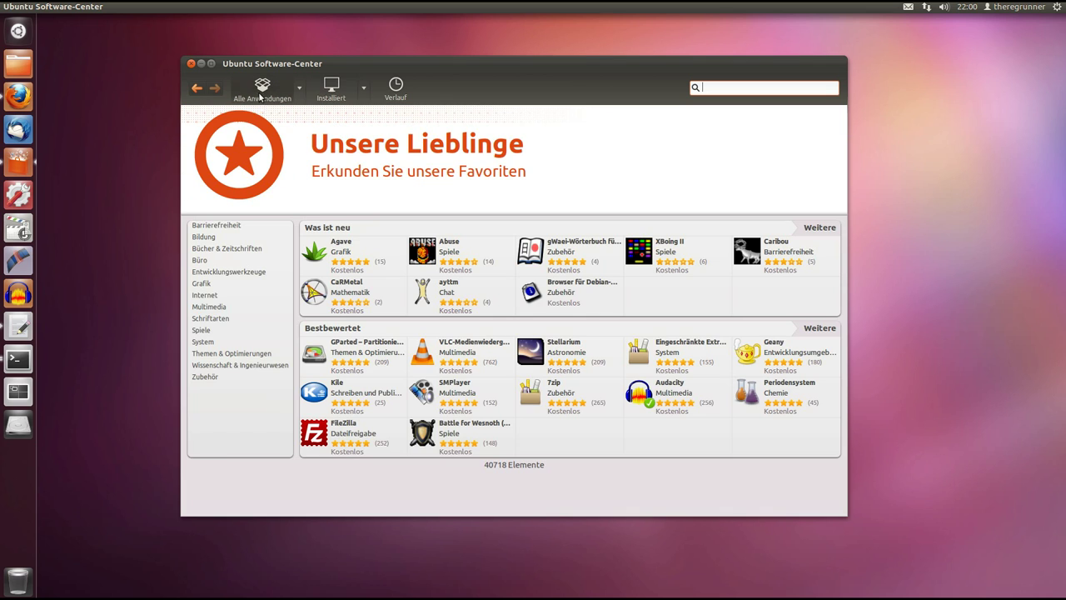
click(191, 64)
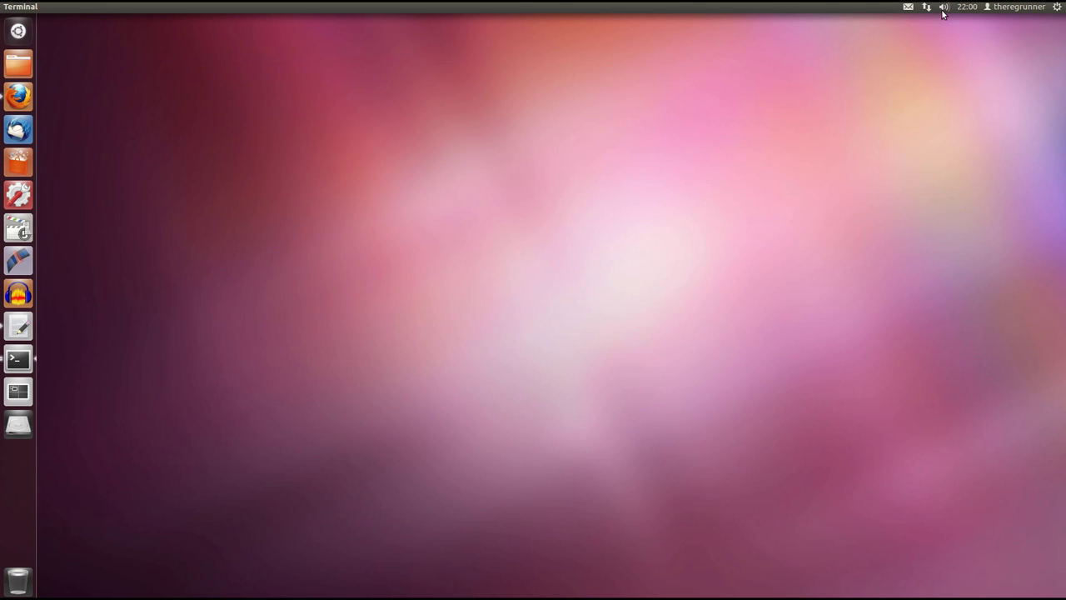
Open the system settings, move the window aside, and bring up the Benutzeroberfläche settings
click(1058, 8)
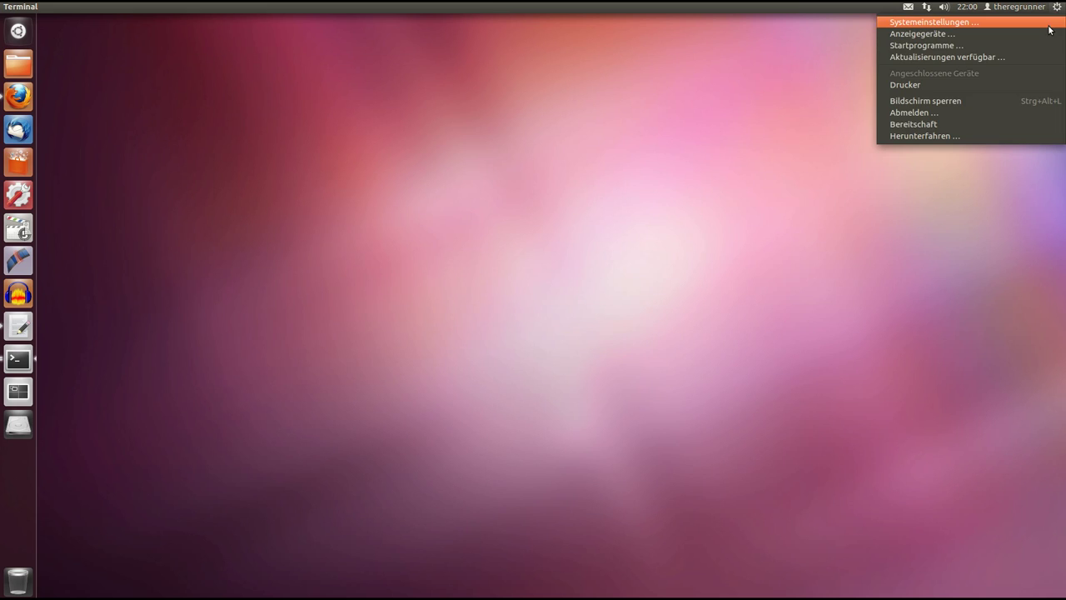
click(1038, 24)
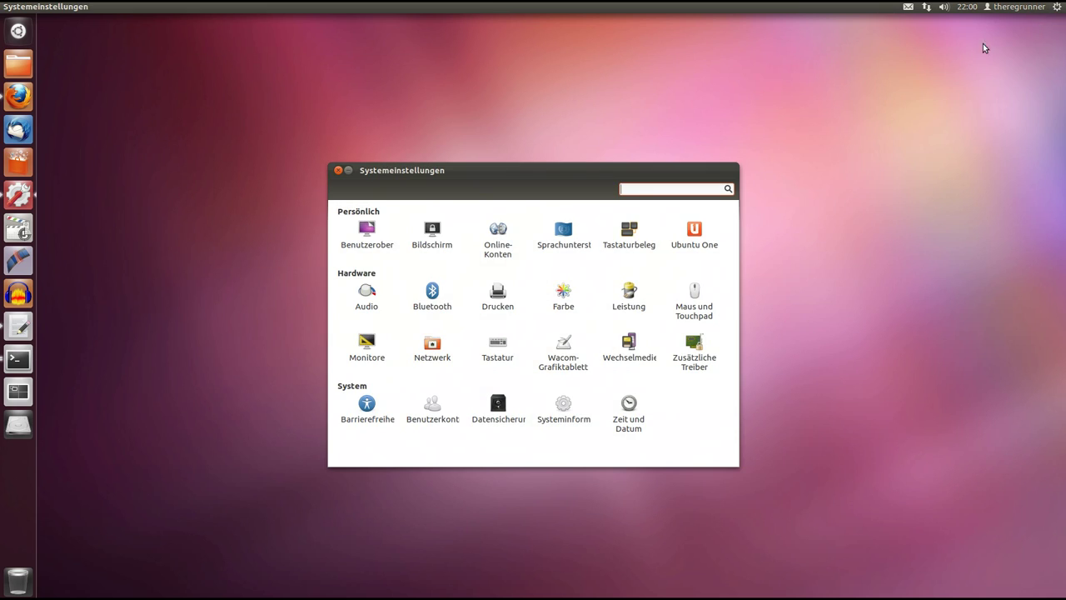
drag(543, 173, 480, 105)
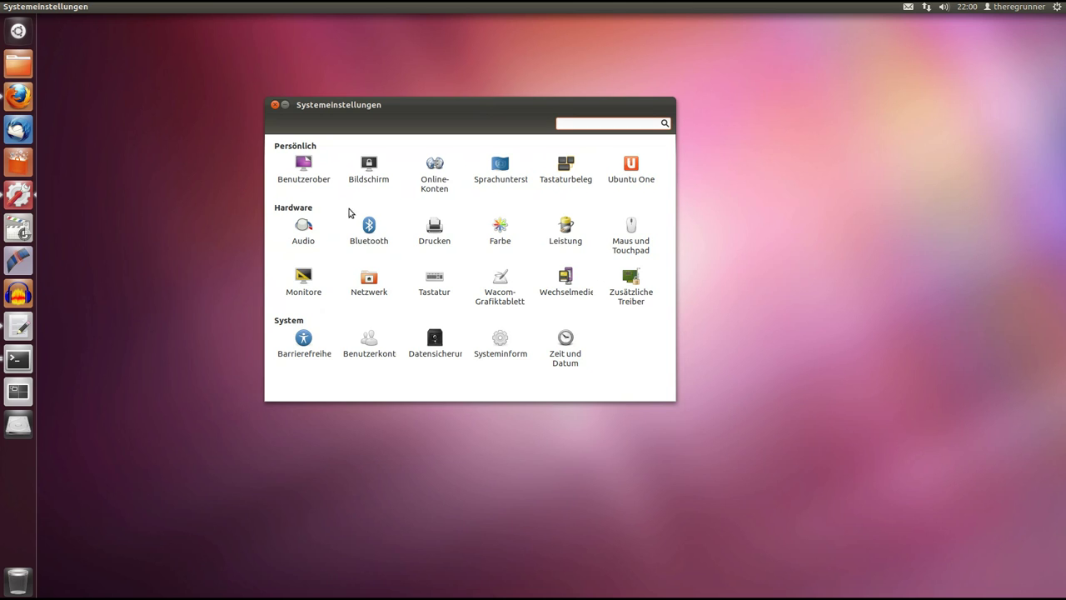
click(306, 165)
drag(476, 131, 471, 111)
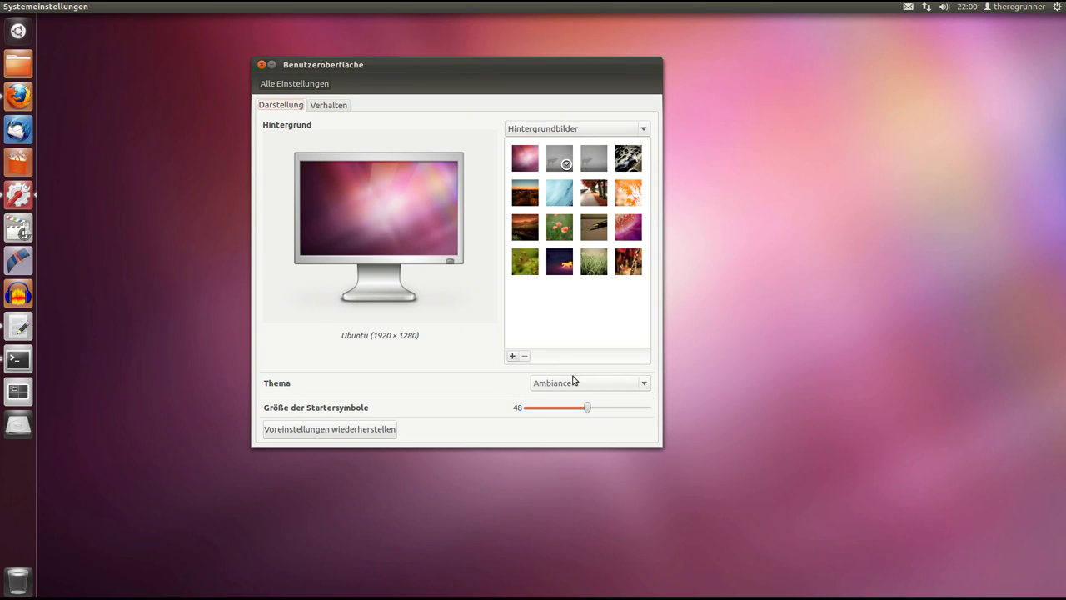
Try a launcher icon size of 57, return it to 48, and reposition the settings window
drag(588, 410, 619, 416)
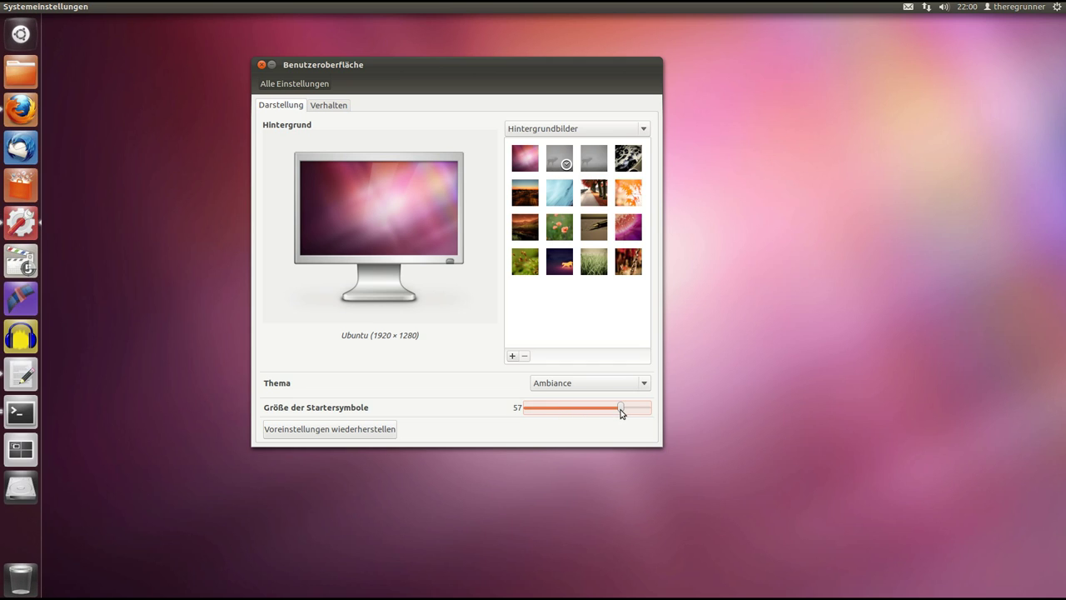
drag(619, 413, 587, 408)
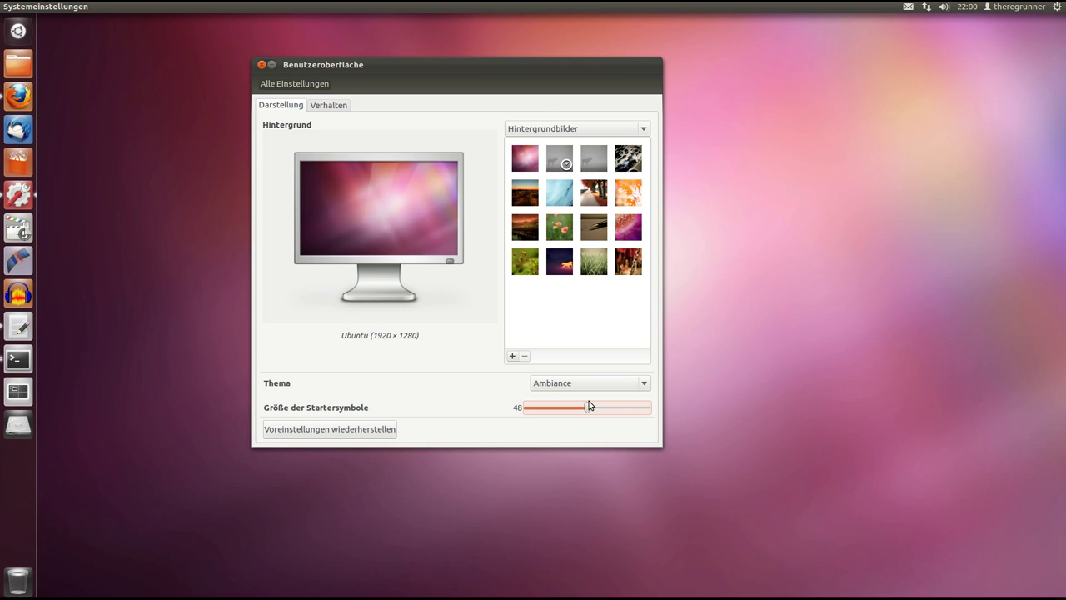
drag(516, 75, 529, 95)
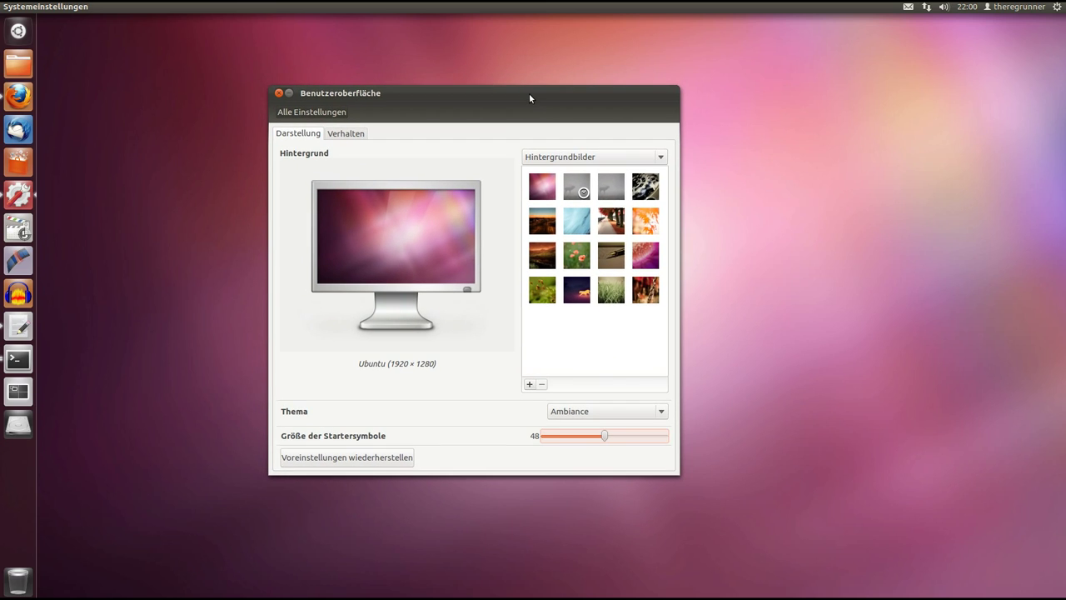
View the Bilderordner background source, open the dialog for adding more pictures, and cancel it
click(666, 157)
click(622, 172)
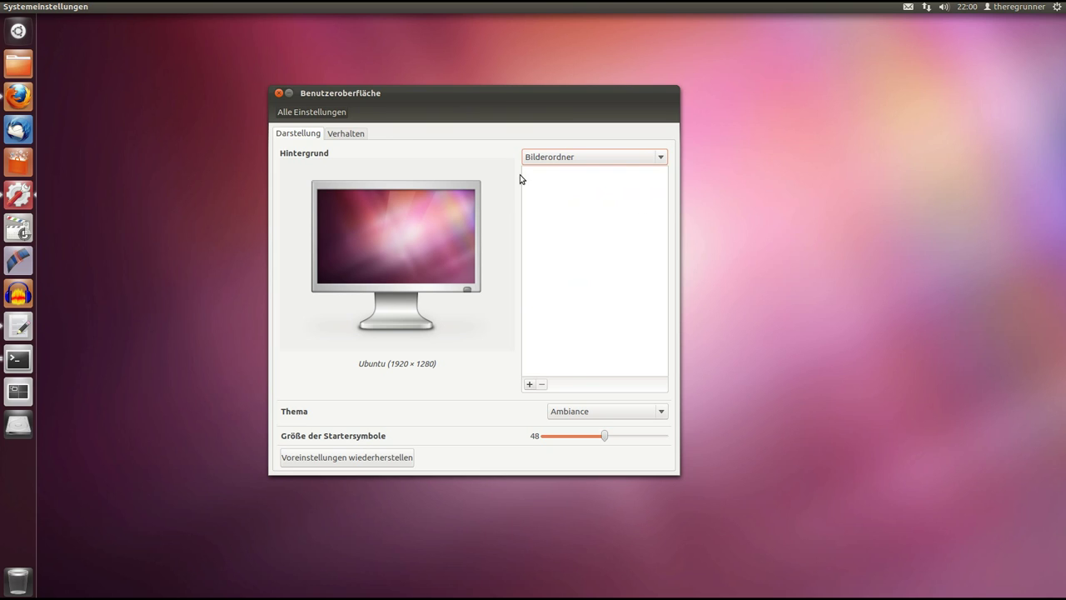
click(529, 385)
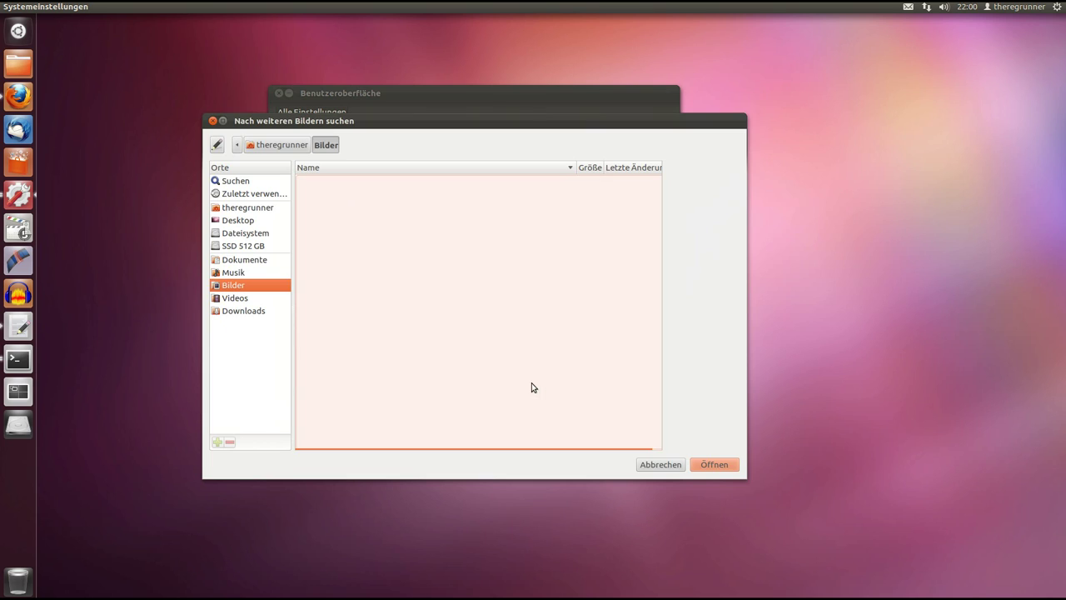
click(665, 468)
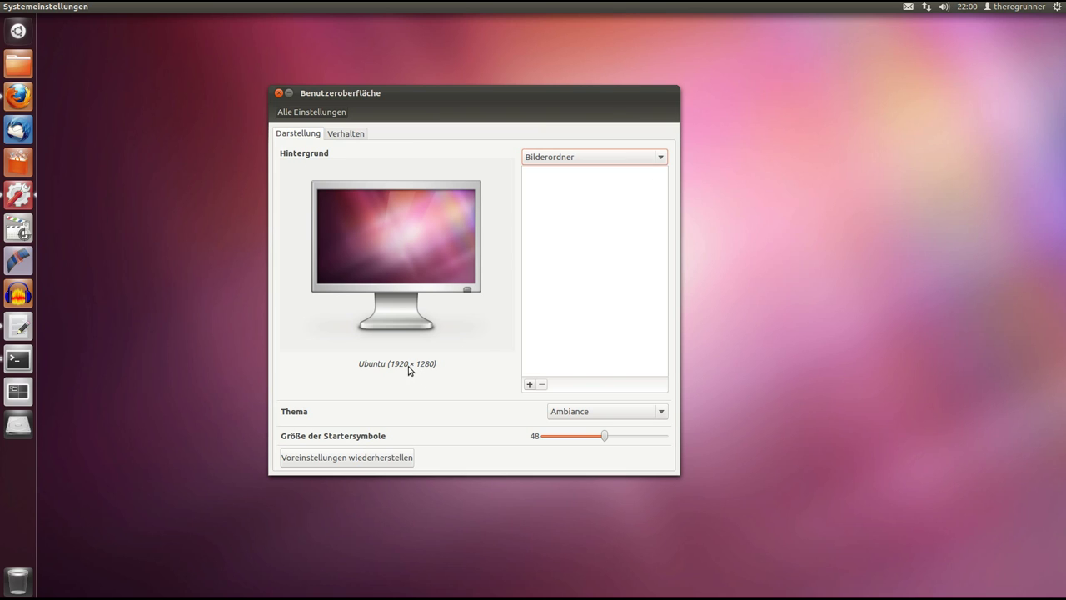
Set the desktop background to the horizontal gradient from Farben und Farbverläufe
click(661, 157)
click(623, 175)
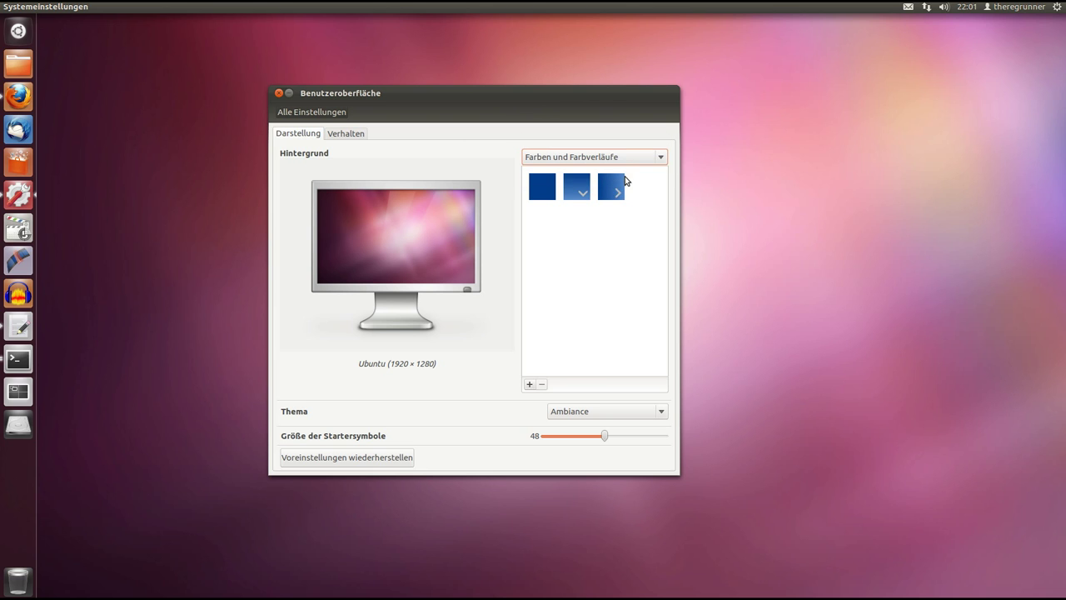
click(615, 188)
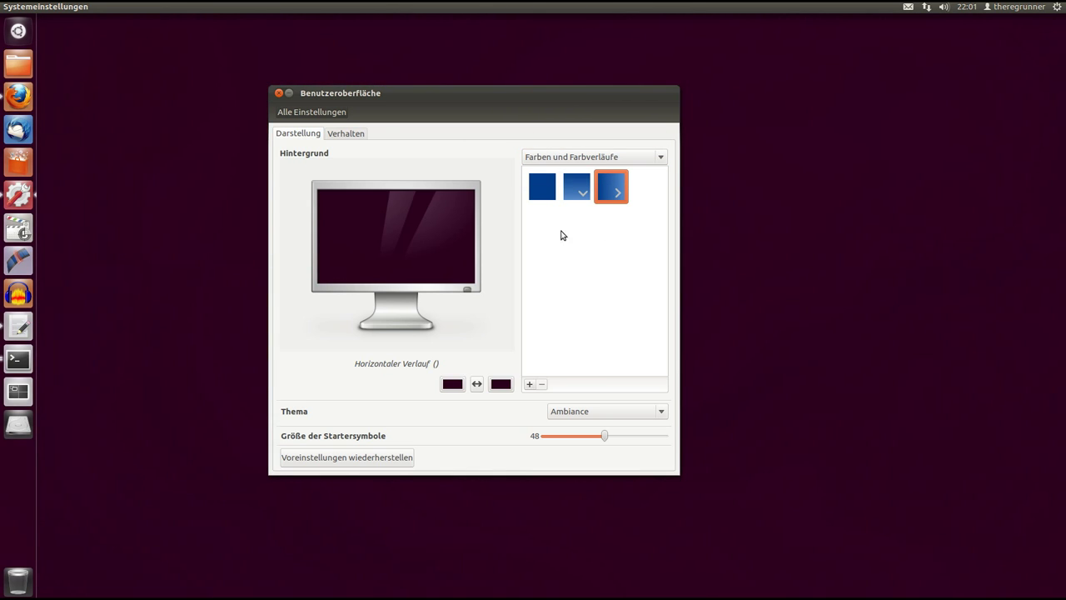
Show the Verhalten settings and set the launcher's Einblendepunkt to Obere linke Ecke
click(338, 136)
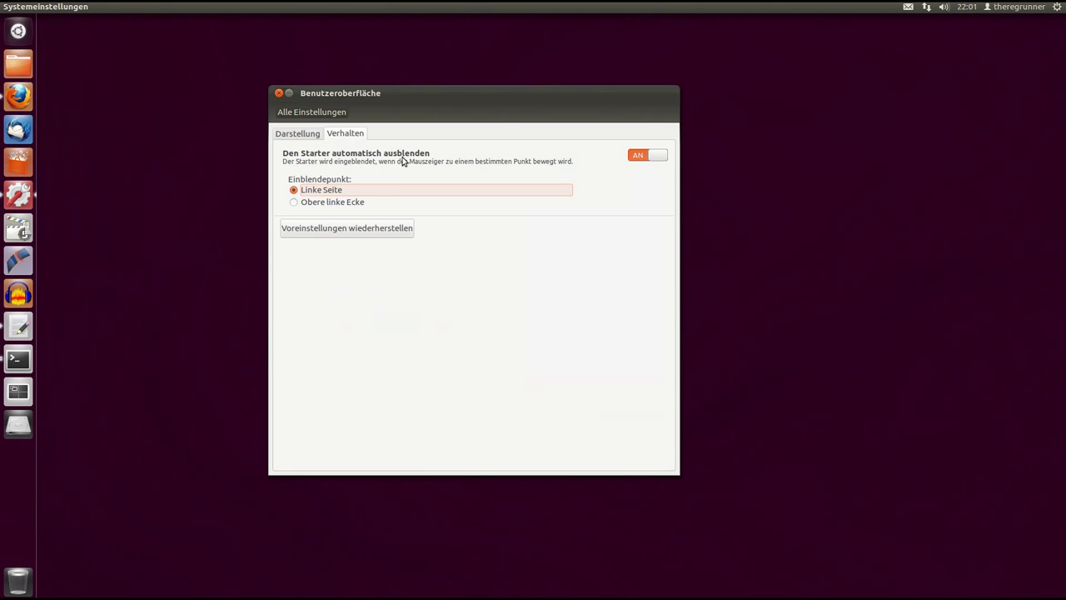
drag(438, 98, 476, 113)
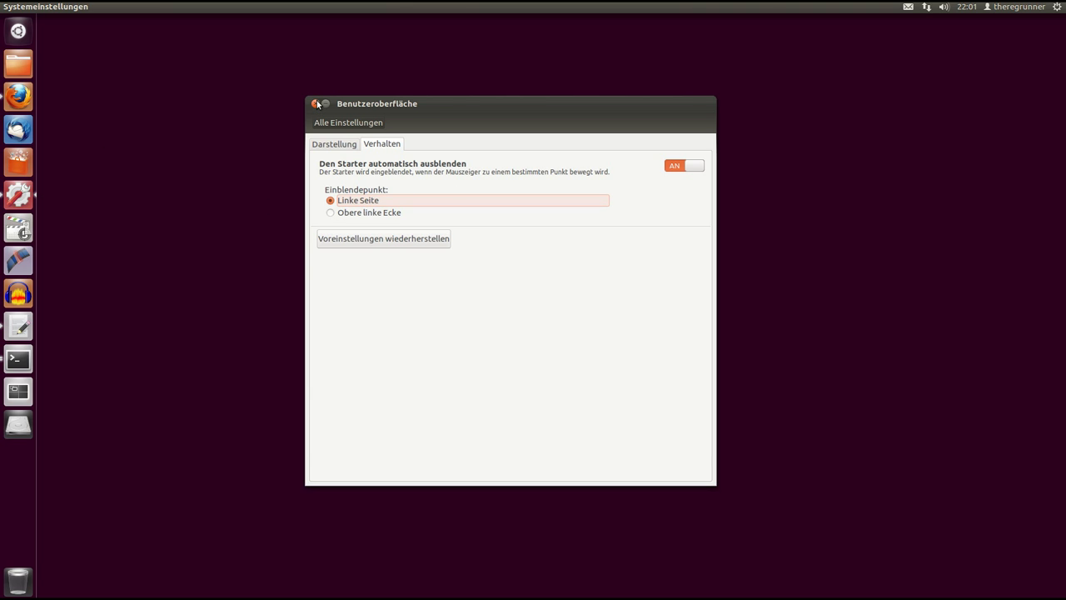
drag(447, 100, 387, 107)
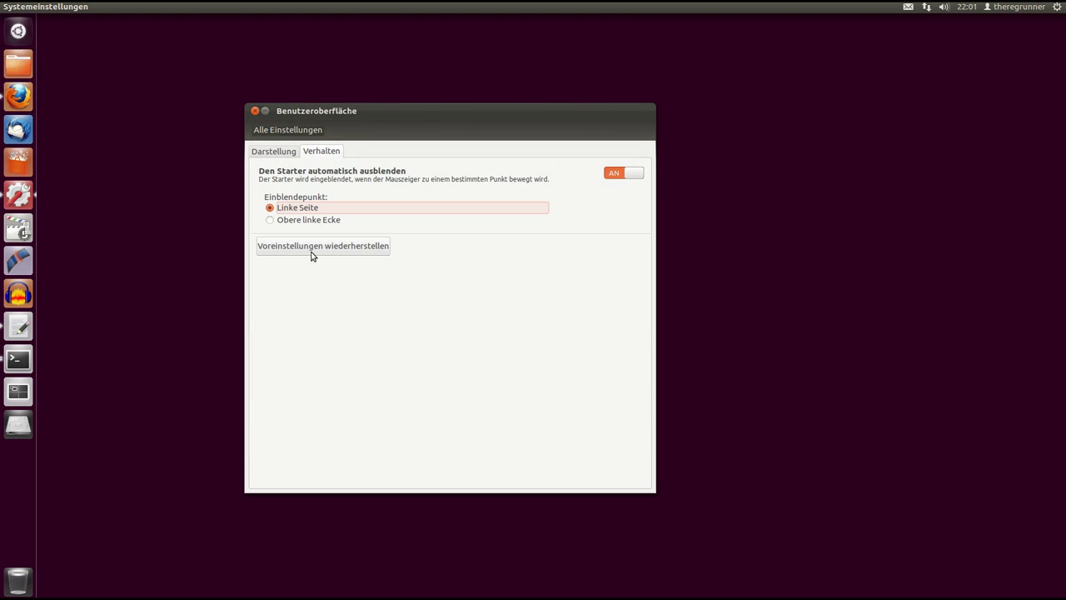
click(269, 220)
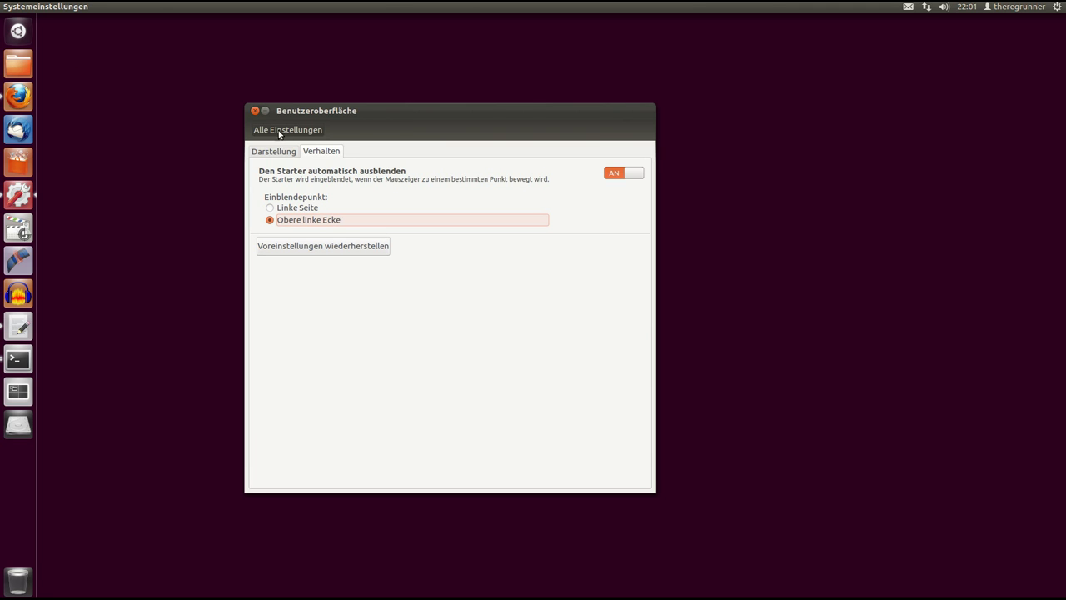
drag(357, 127, 390, 107)
Test revealing the launcher from the upper-left corner with a maximised personal folder window, restore the window and close it
click(25, 71)
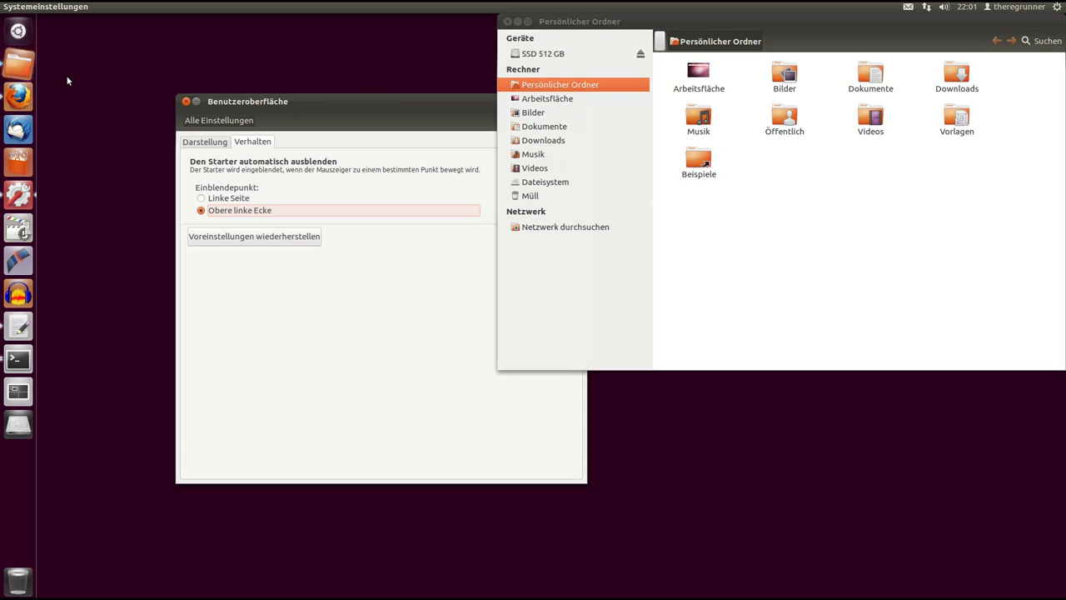
drag(576, 28, 367, 99)
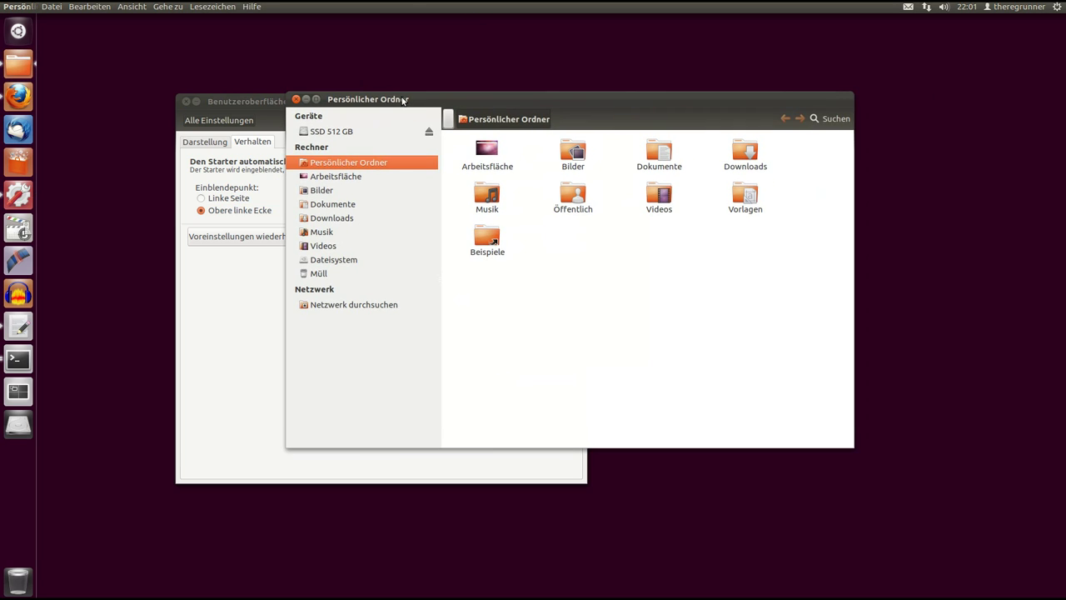
double_click(402, 100)
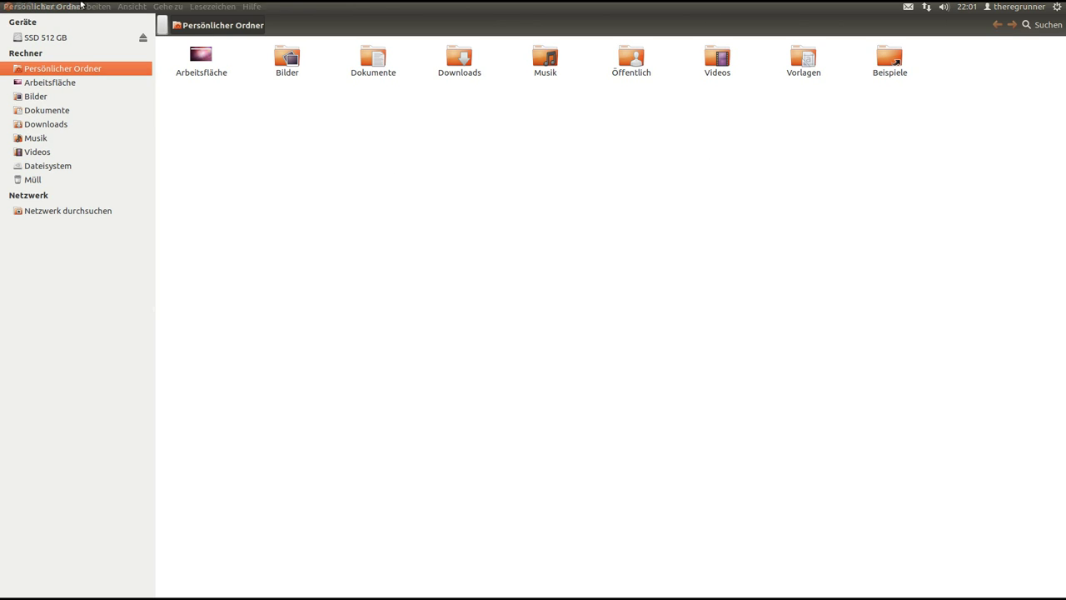
mouse_move(1, 14)
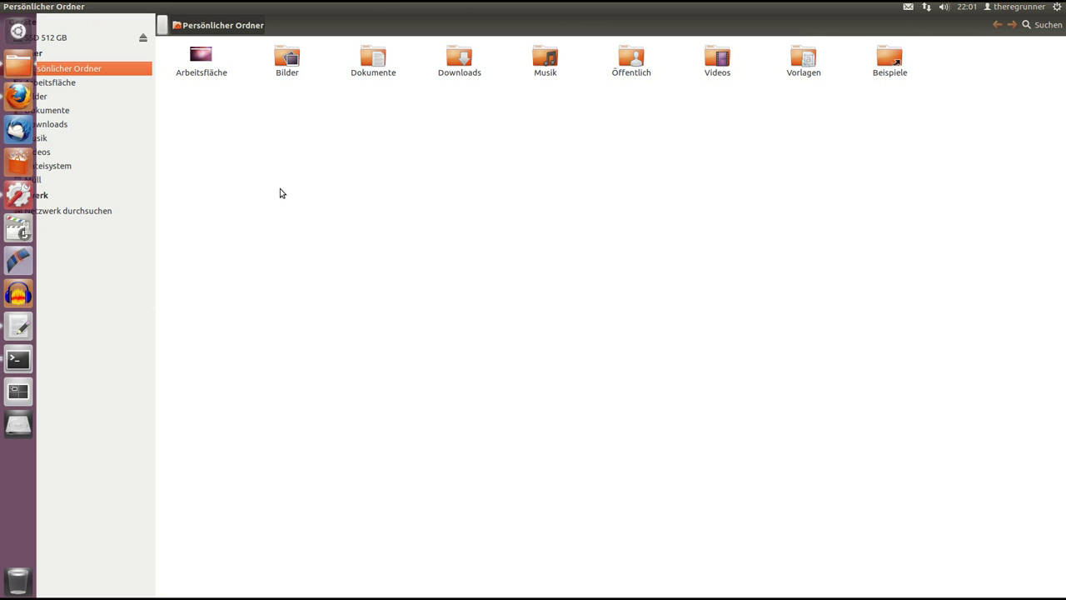
double_click(481, 11)
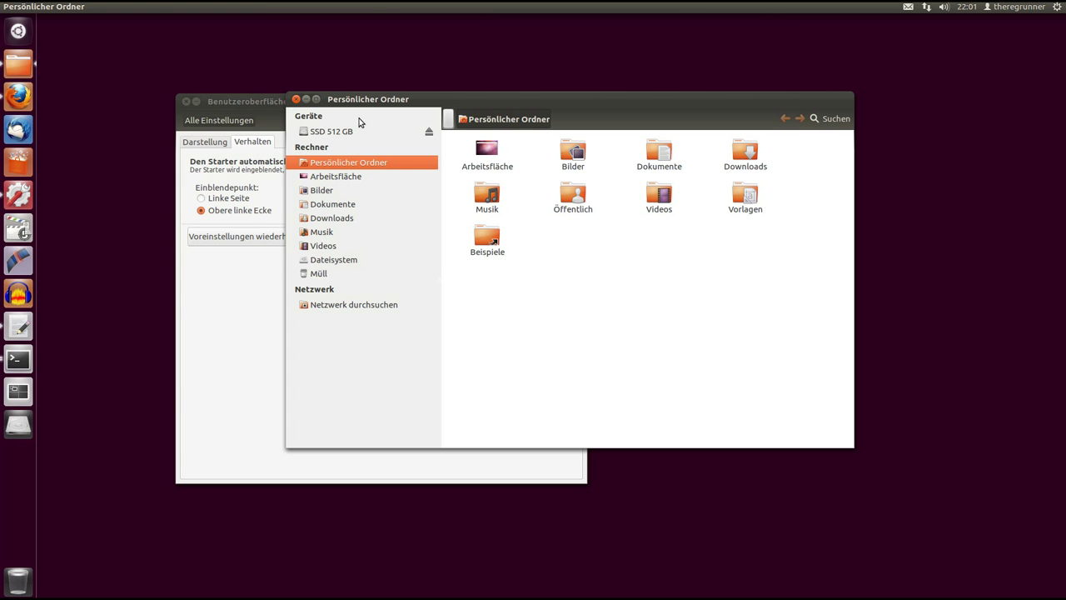
click(295, 99)
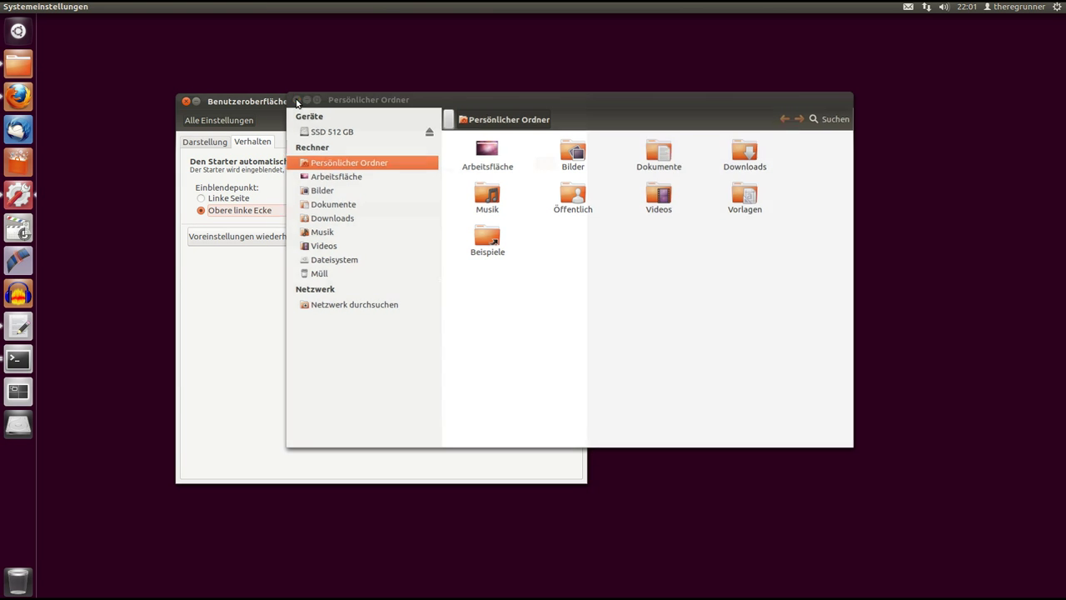
Set the Einblendepunkt to Linke Seite and switch off automatic hiding of the launcher
click(228, 198)
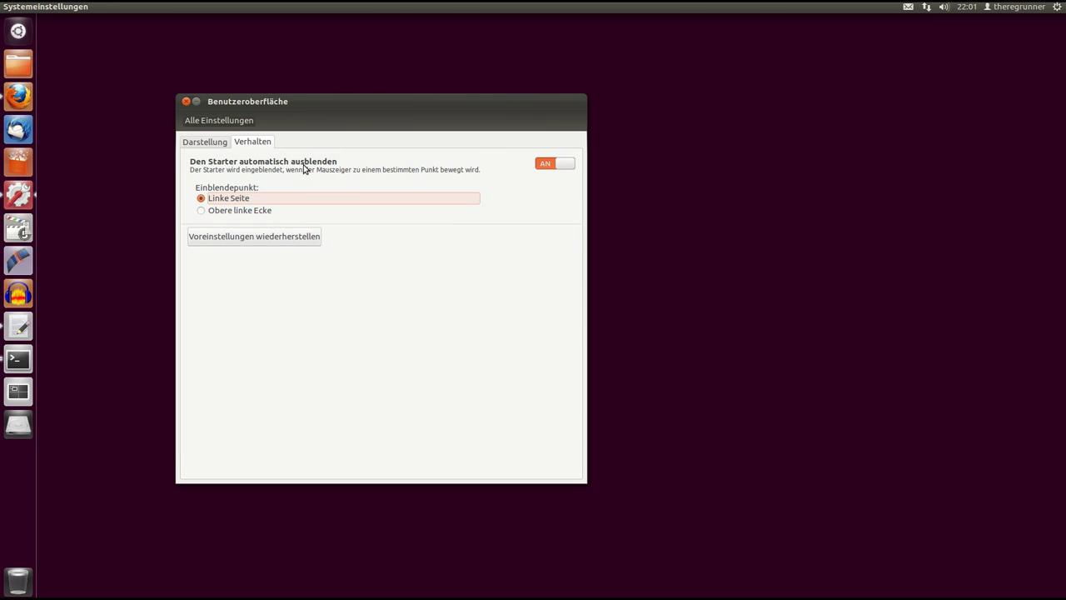
click(544, 166)
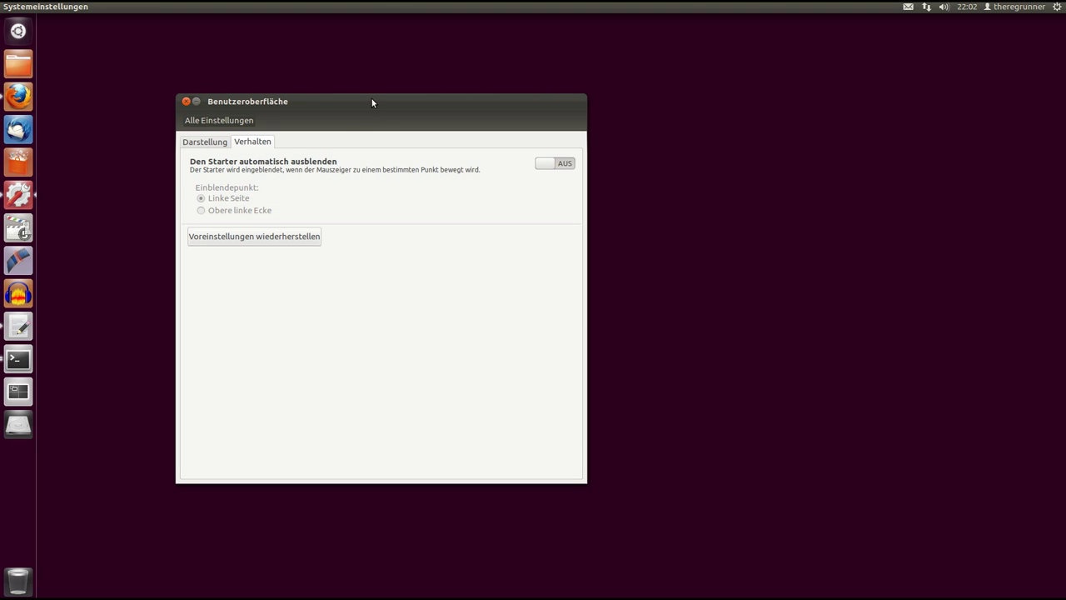
Bring up the Firefox window to check the launcher beside a maximised window, restore its size and minimise it
click(28, 103)
double_click(355, 39)
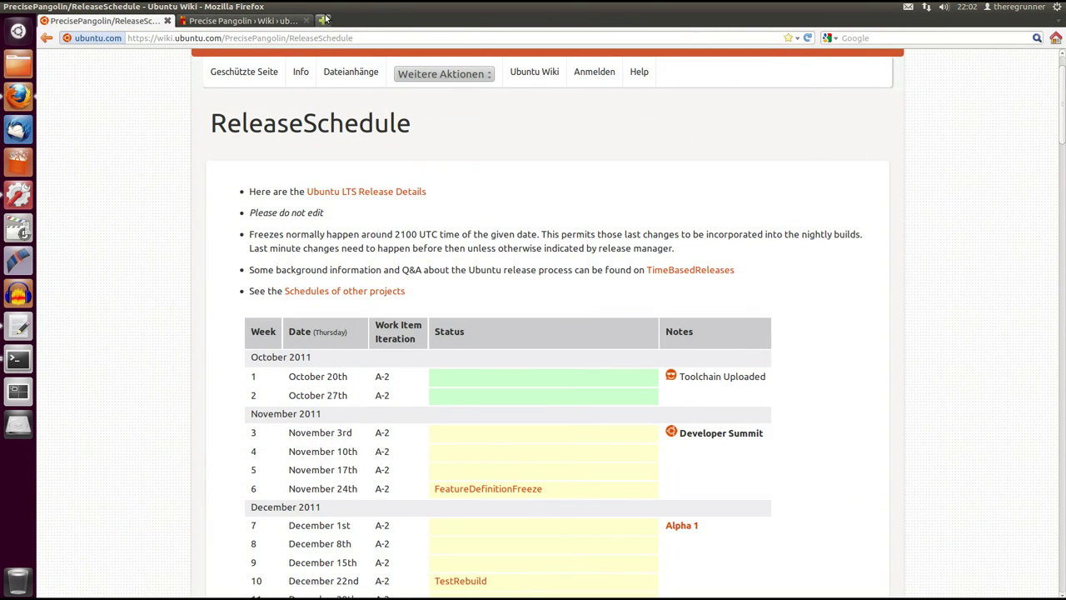
drag(396, 10, 417, 61)
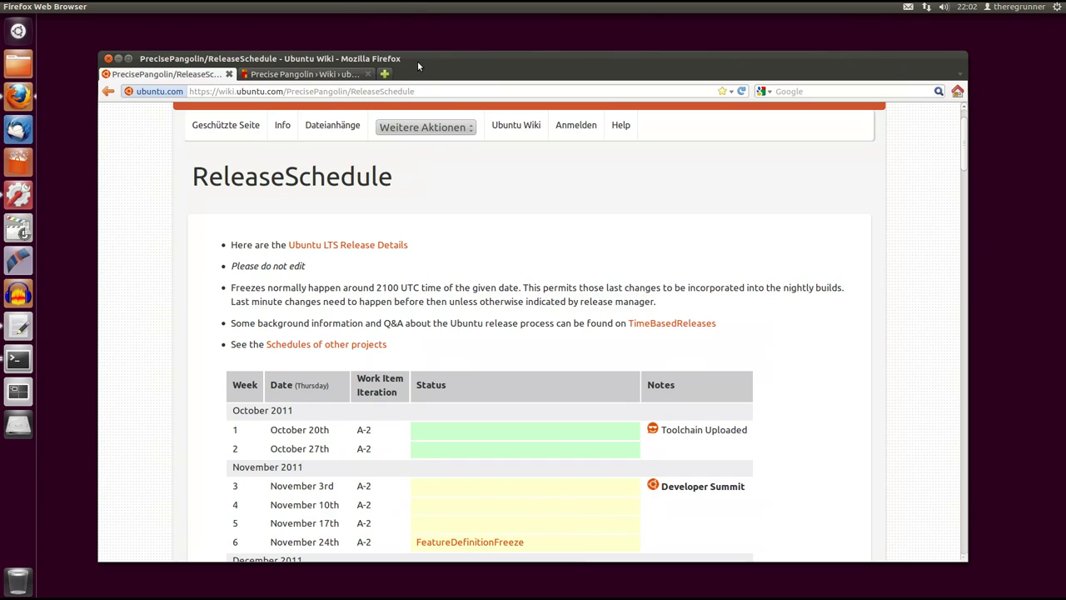
click(118, 58)
Return to the Darstellung settings, go back to the overview of all settings, and close the system settings
drag(343, 105, 368, 100)
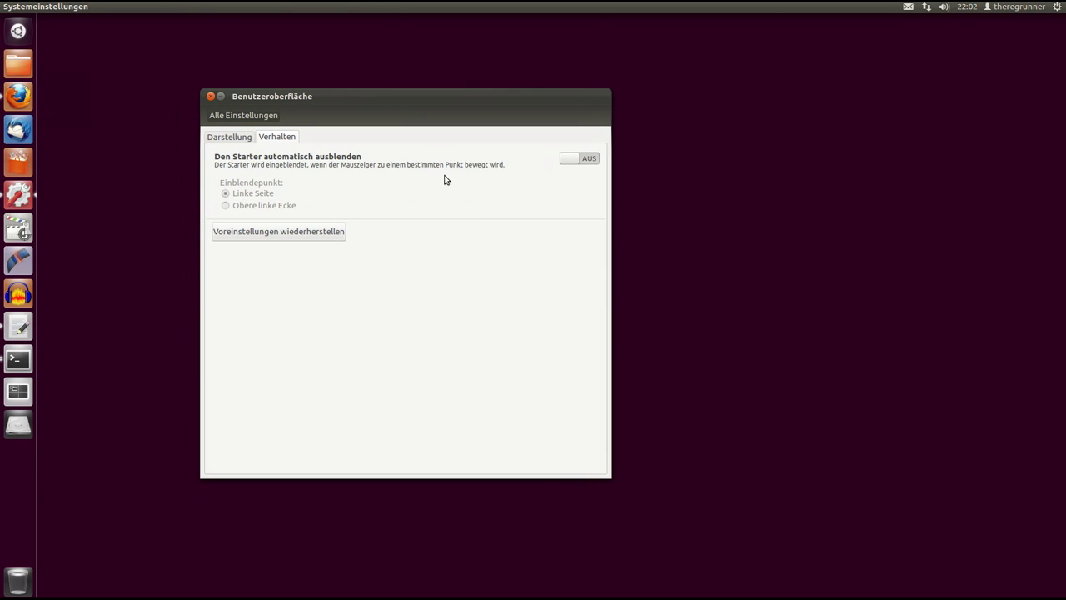
click(242, 138)
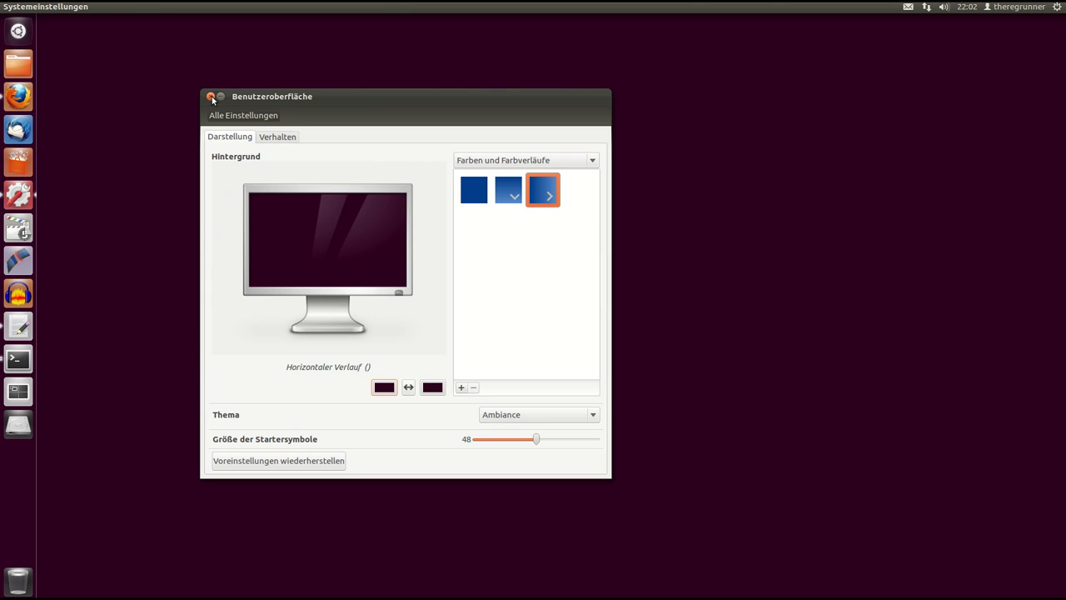
click(250, 120)
drag(358, 94, 381, 60)
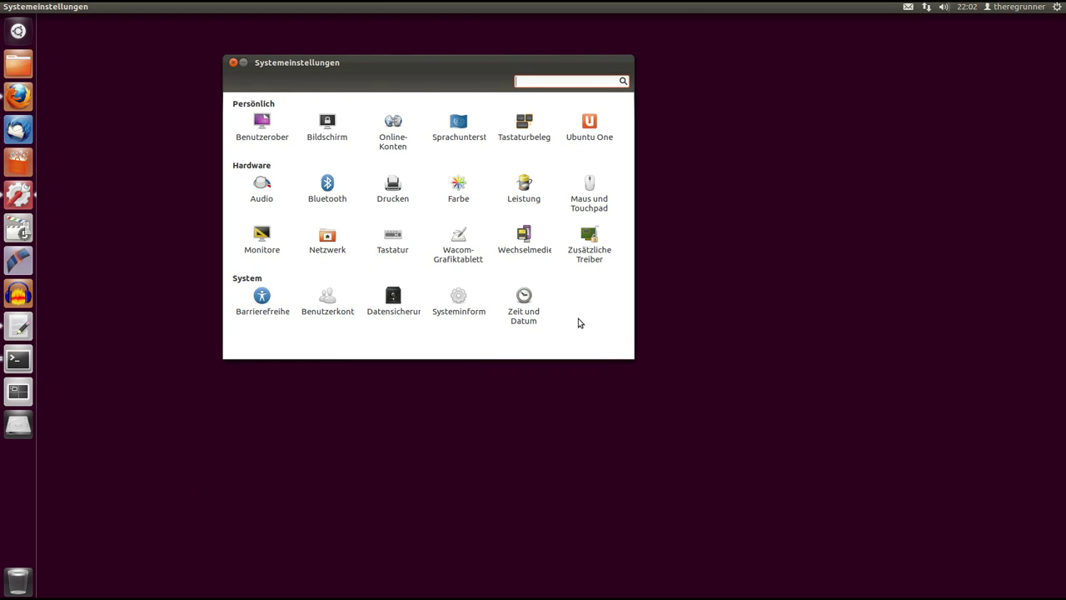
click(233, 62)
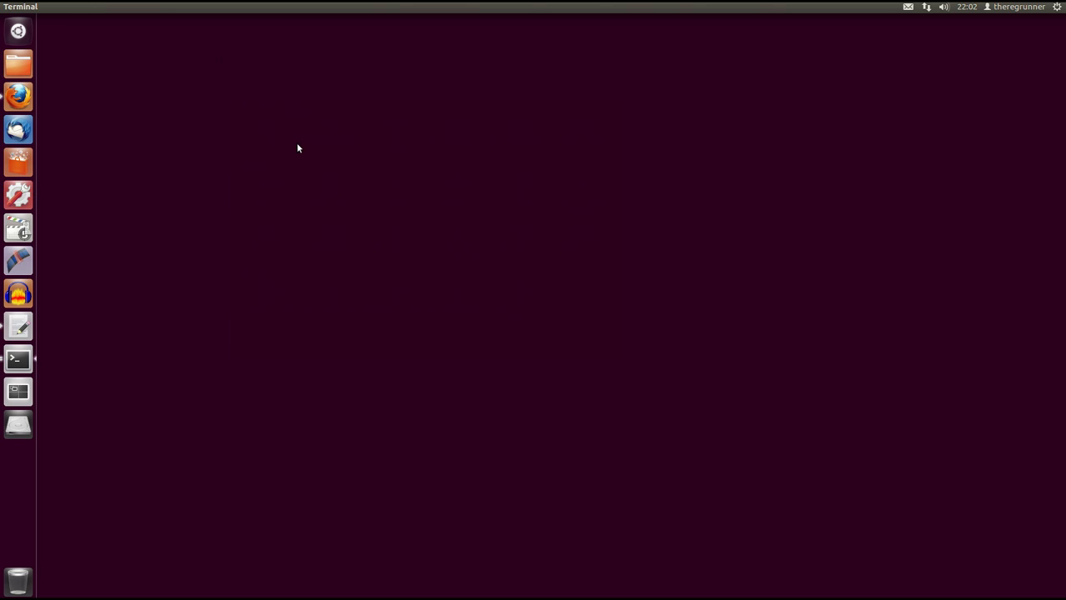
Open the personal folder, maximise its window, restore it, and move it towards the middle of the desktop
right_click(295, 110)
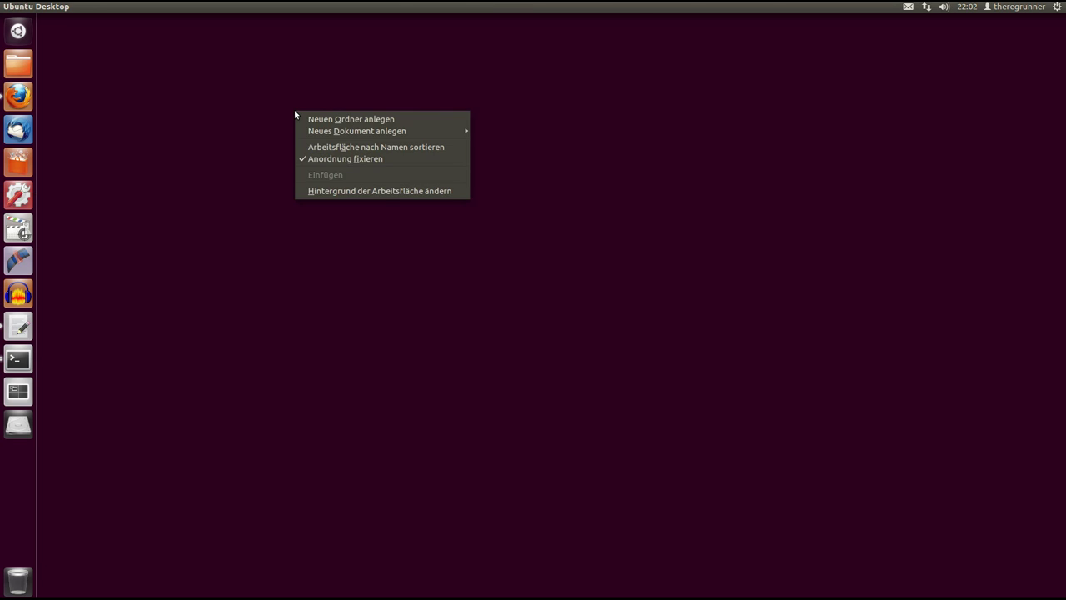
click(248, 94)
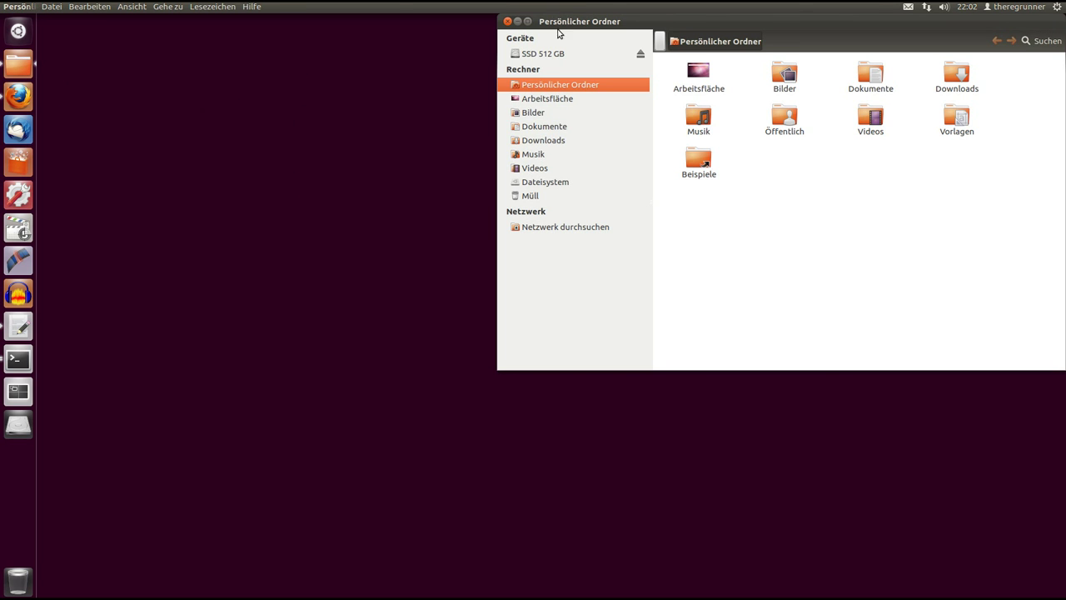
drag(664, 25, 363, 12)
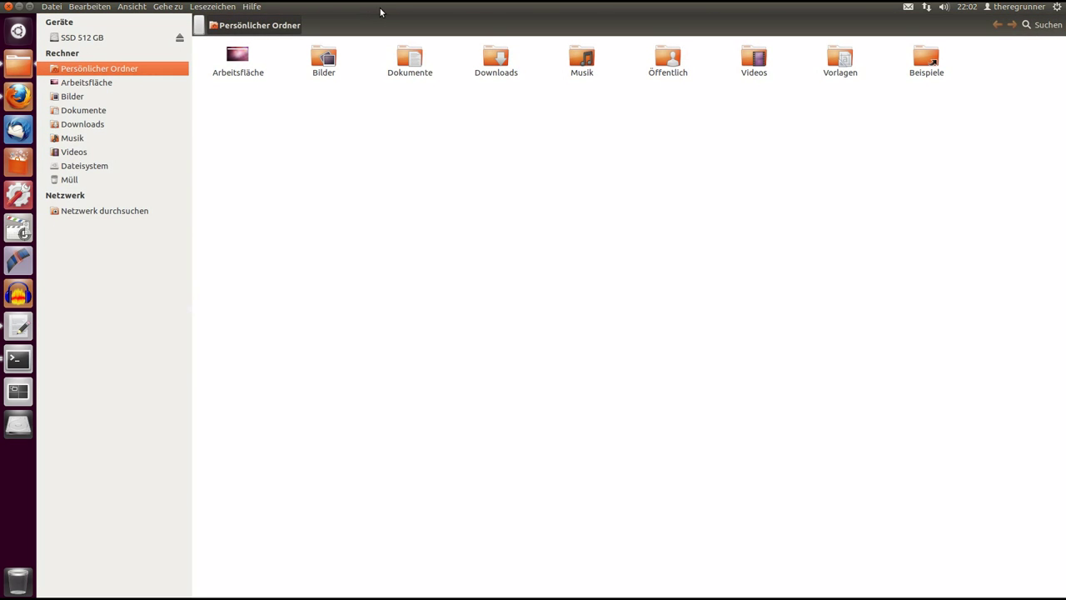
double_click(407, 16)
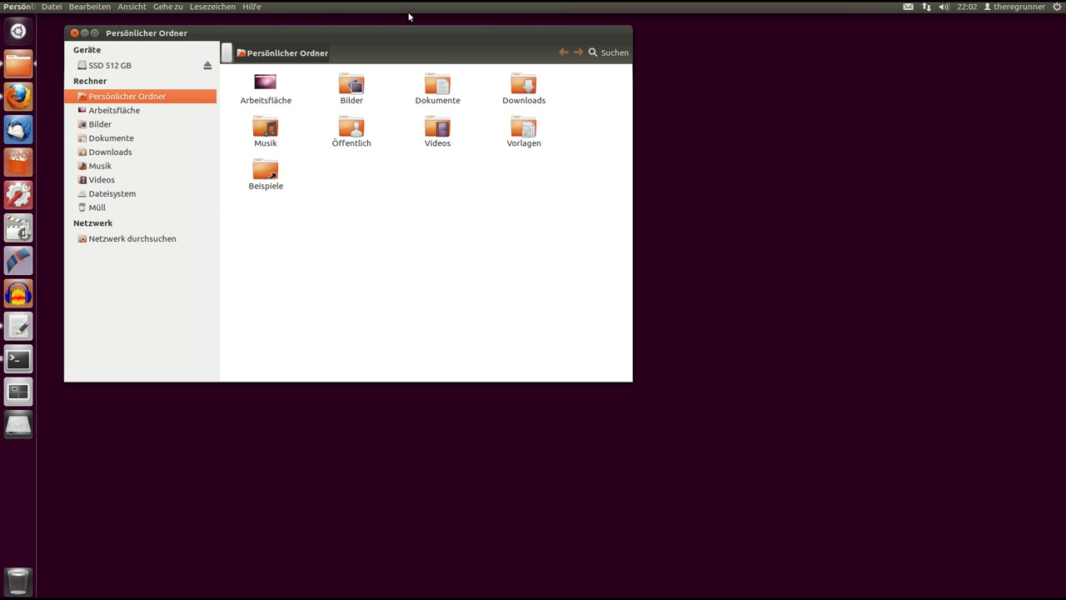
drag(396, 34, 481, 94)
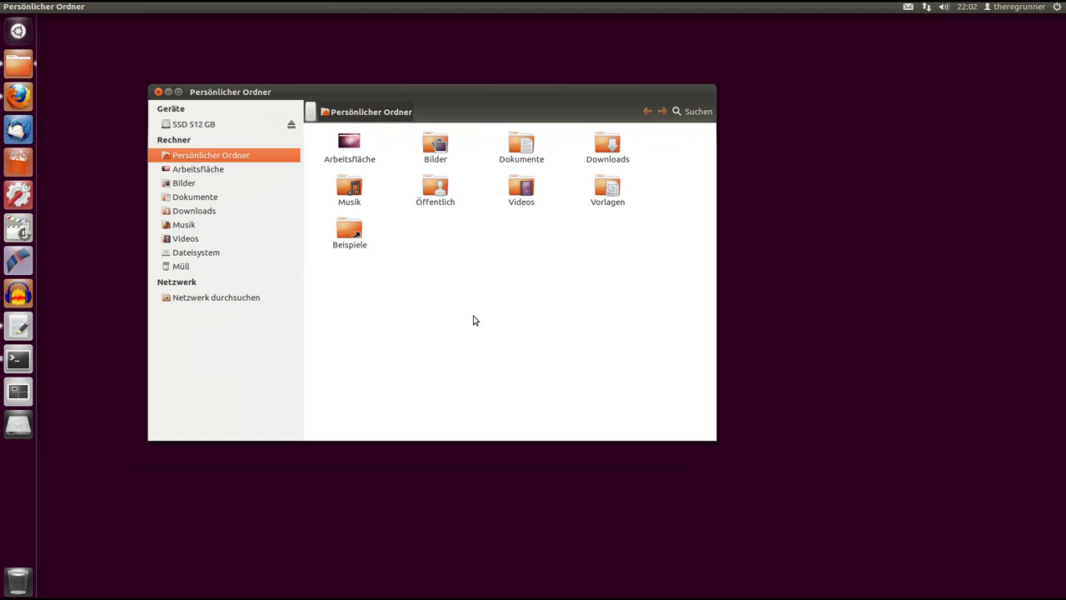
Cycle through the open windows in the window switcher and return to the personal folder window
key(alt+Tab)
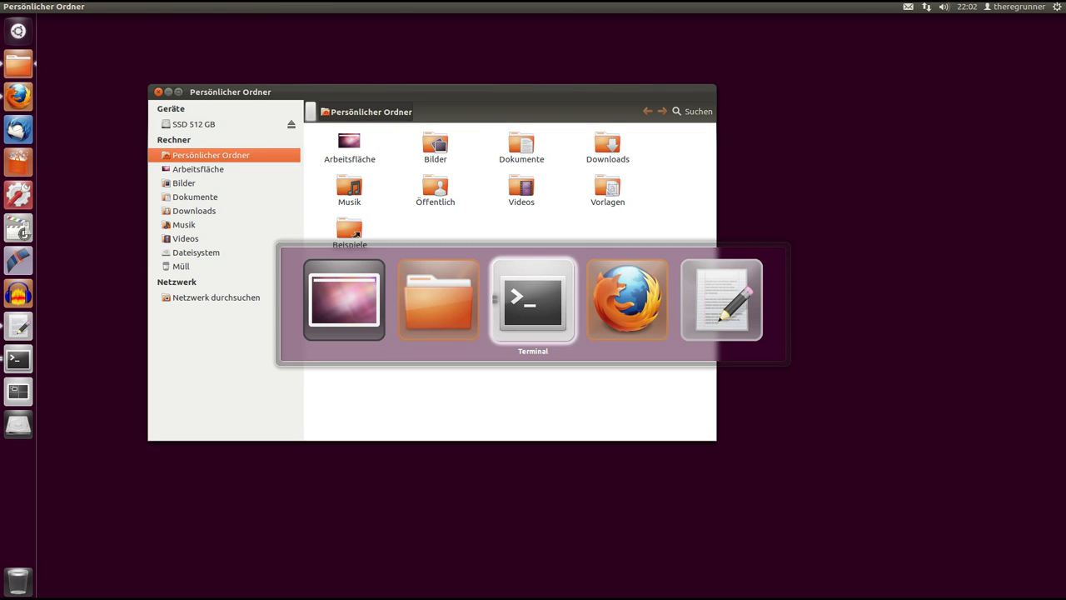
key(alt+Tab)
key(alt+Tab)
key(alt+Tab)
key(alt+Tab)
key(alt+Tab)
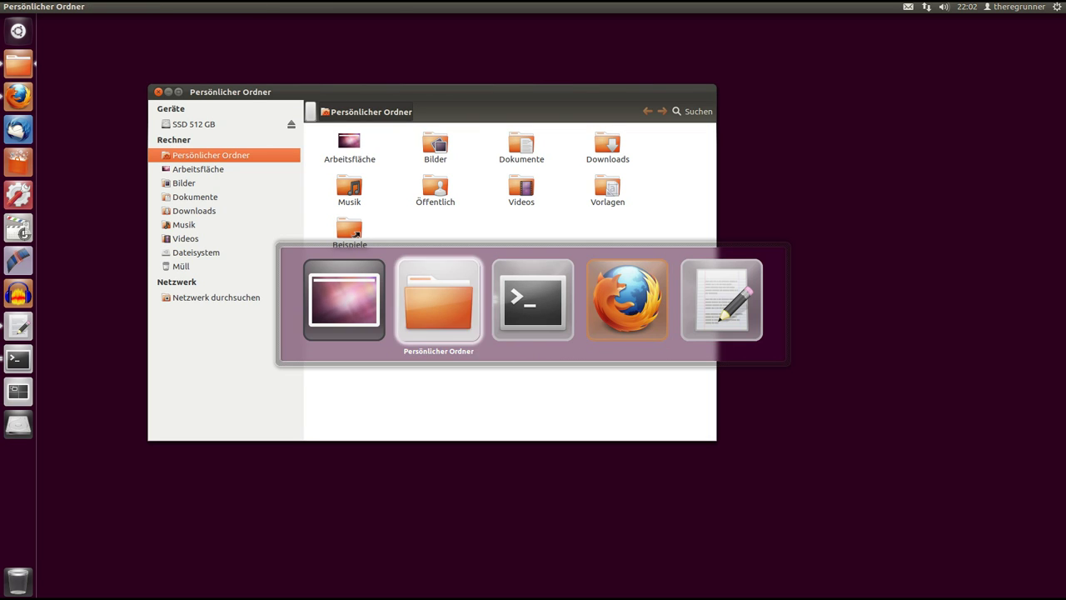
key(alt+Tab)
key(alt+Tab)
key(alt+Tab)
key(alt+Tab)
Move the personal folder window around the desktop several times, and close it
drag(342, 92, 364, 100)
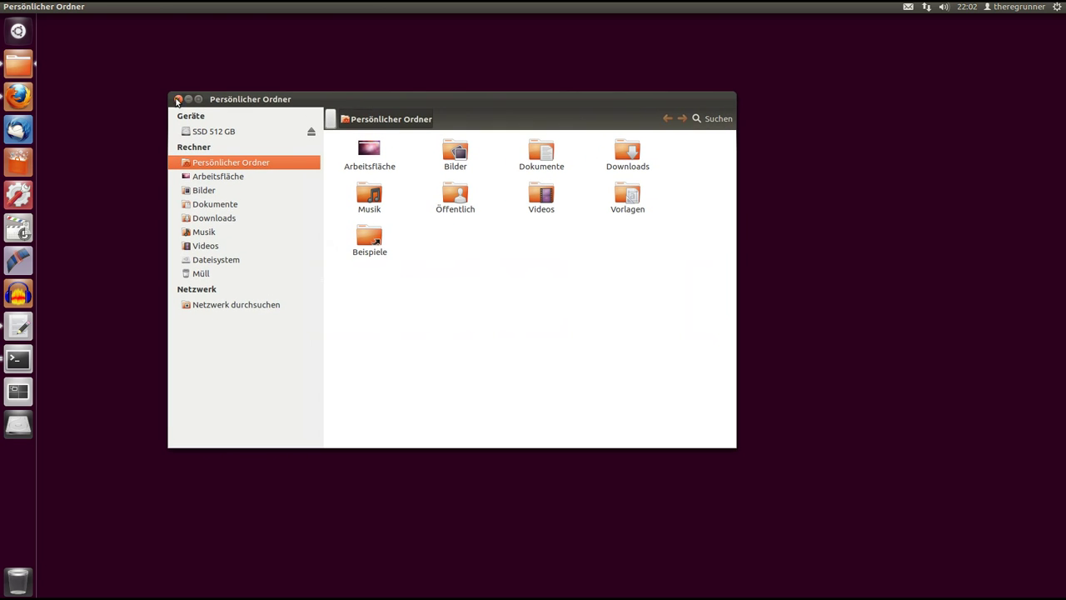
drag(263, 104, 273, 107)
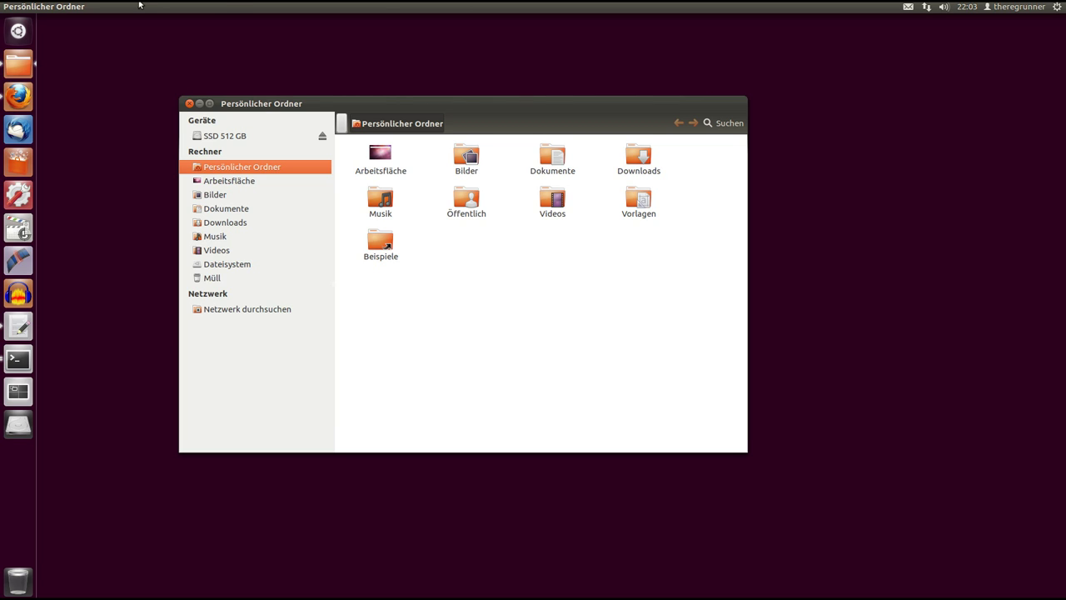
drag(258, 104, 202, 101)
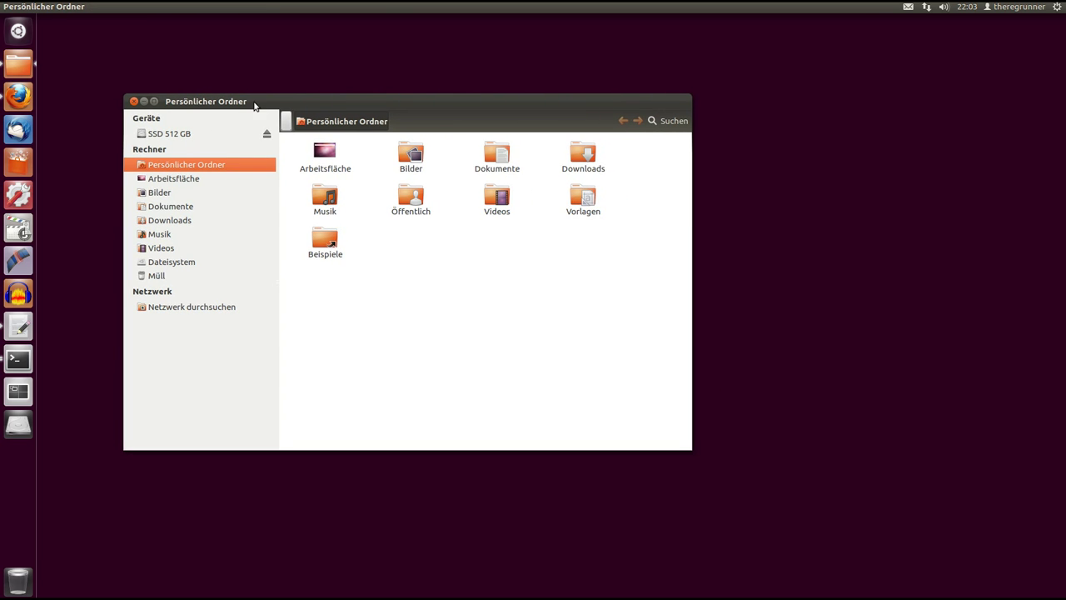
drag(252, 104, 247, 115)
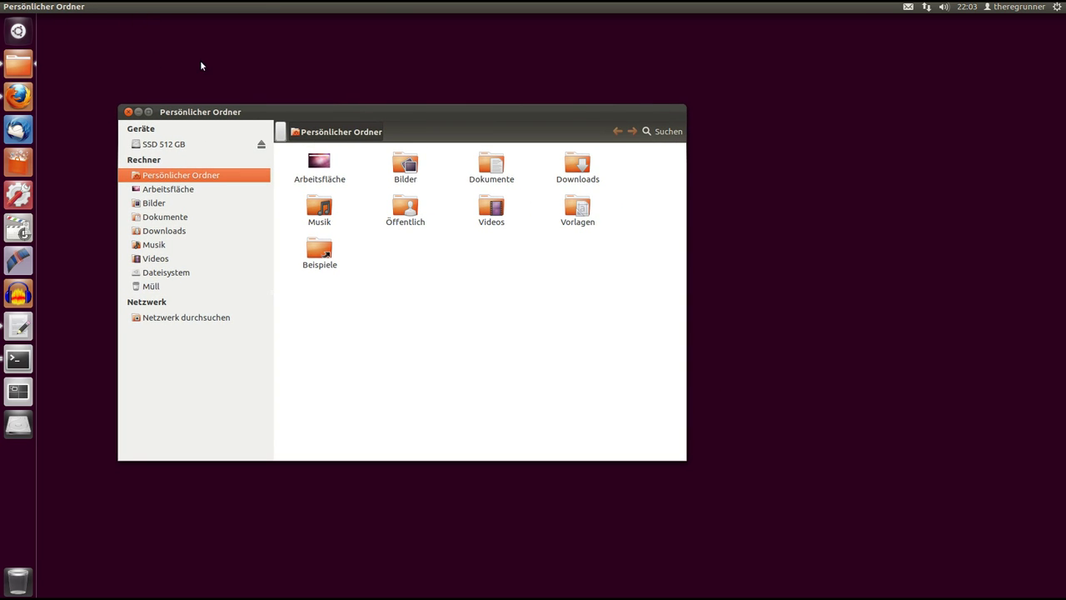
drag(271, 112, 354, 106)
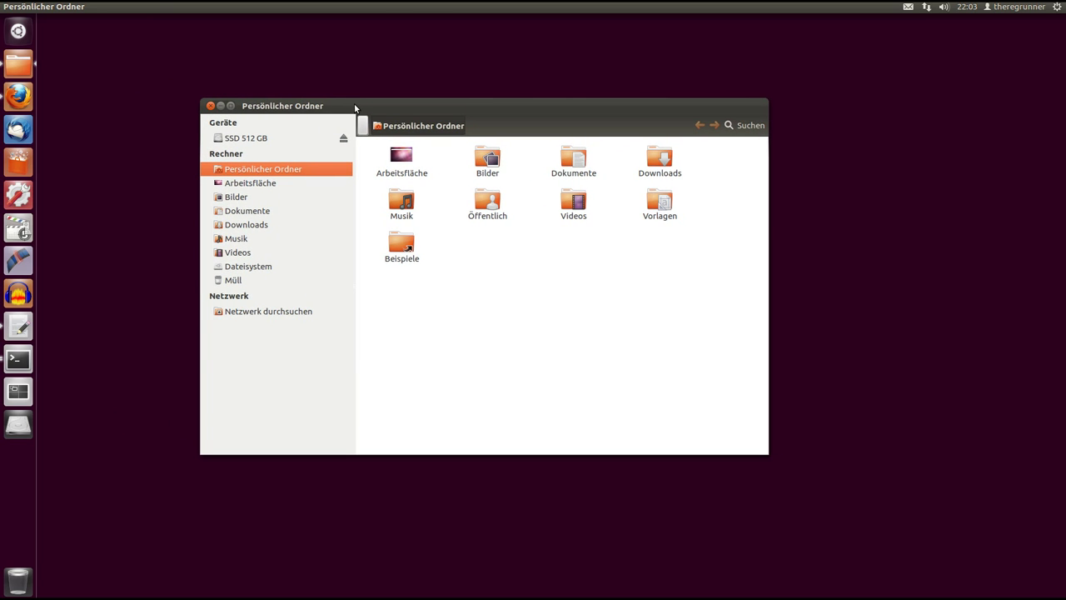
drag(348, 106, 341, 92)
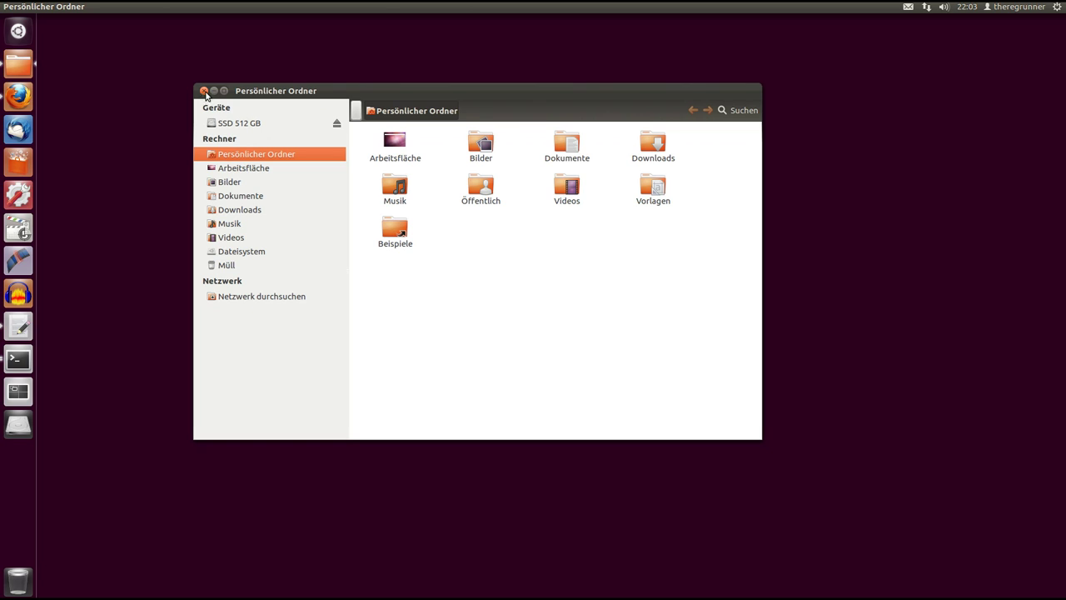
drag(336, 95, 339, 102)
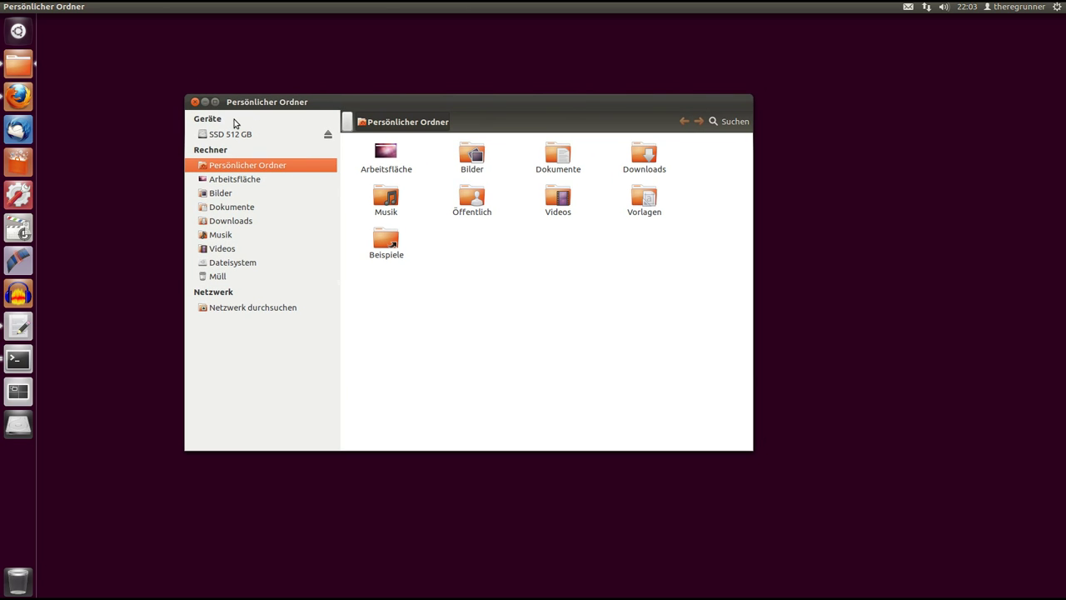
click(196, 102)
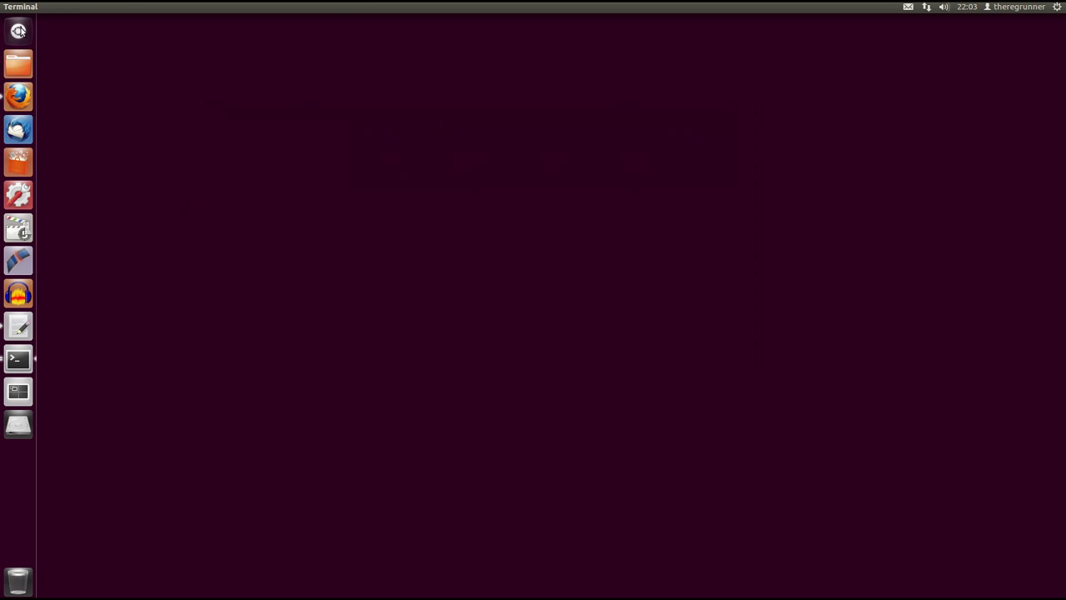
Open the Dash, shrink it to its compact size and enlarge it back to full screen
click(20, 31)
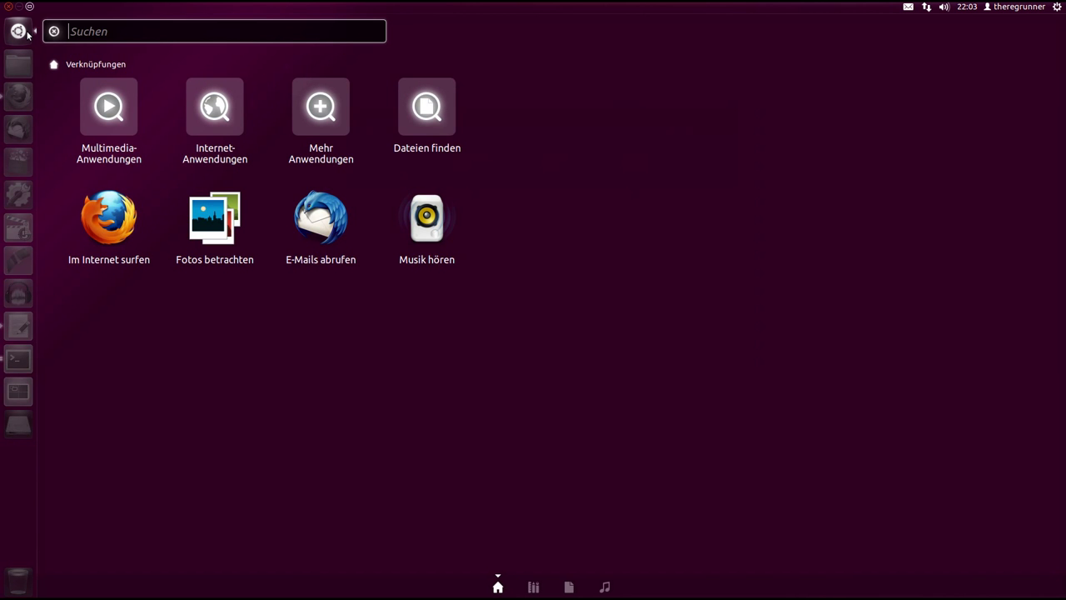
click(30, 8)
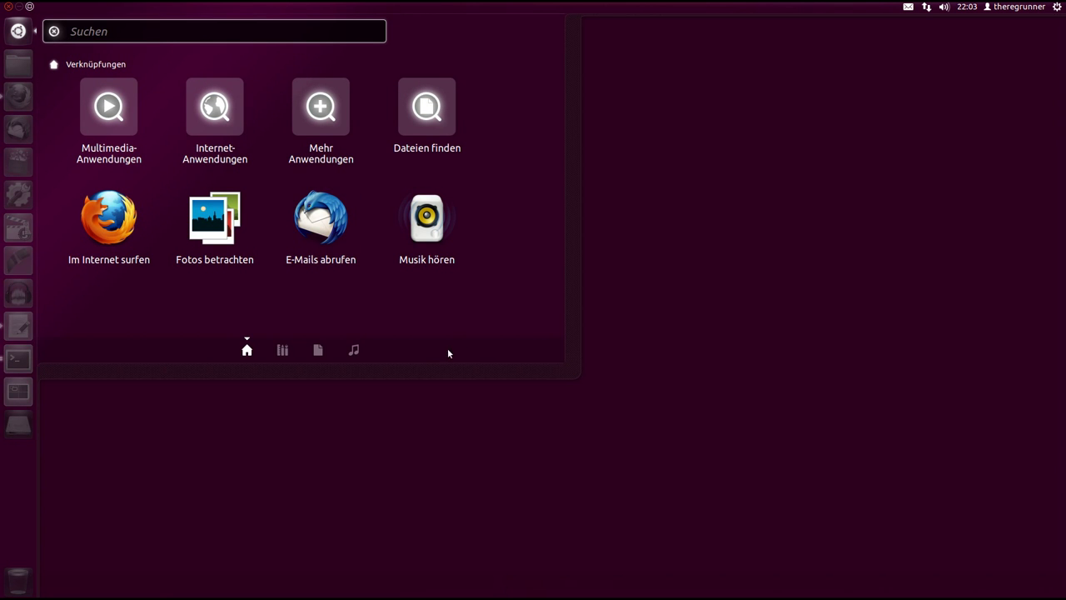
click(29, 8)
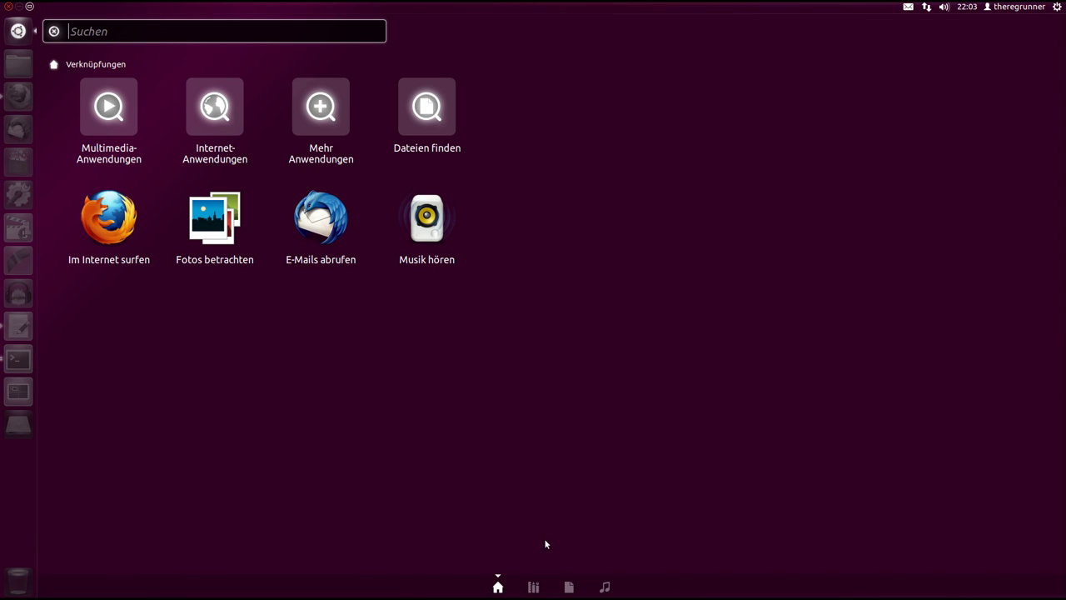
View the Dash's files and applications lenses, expanding and collapsing the list of installed applications
click(569, 588)
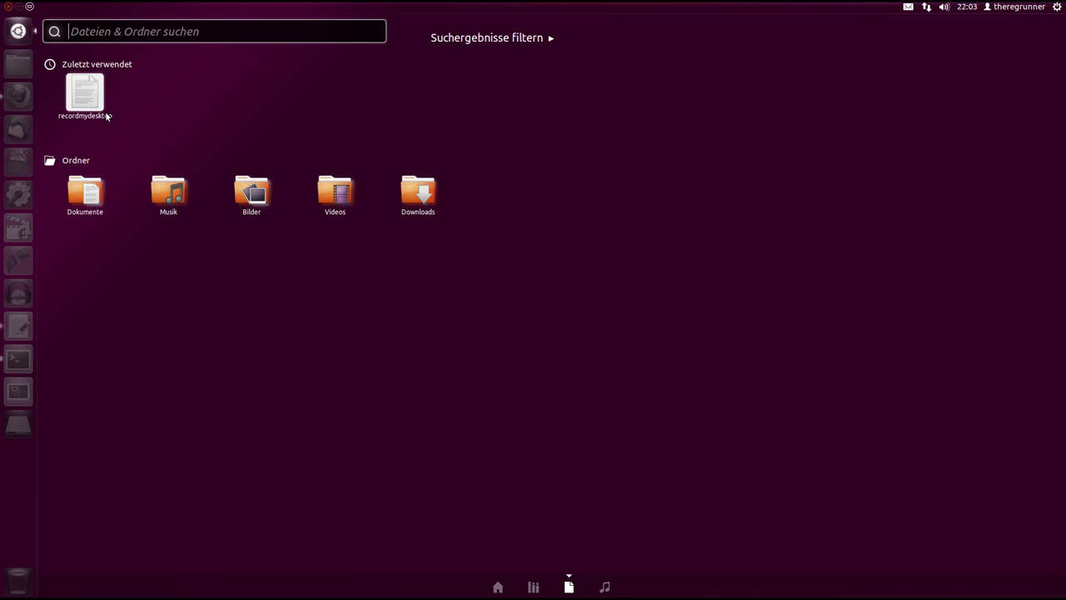
click(535, 588)
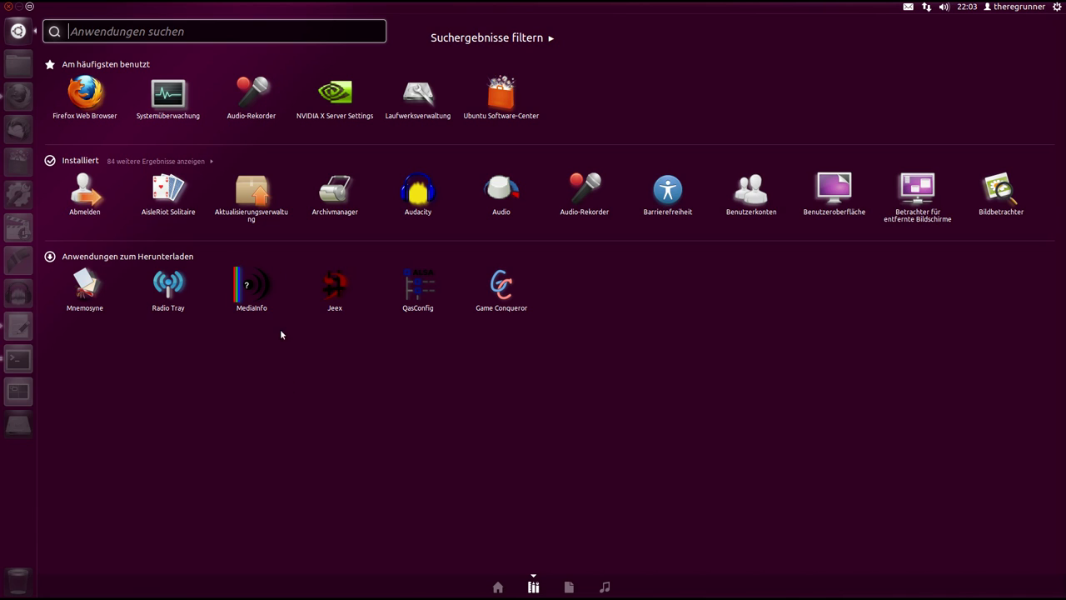
click(196, 162)
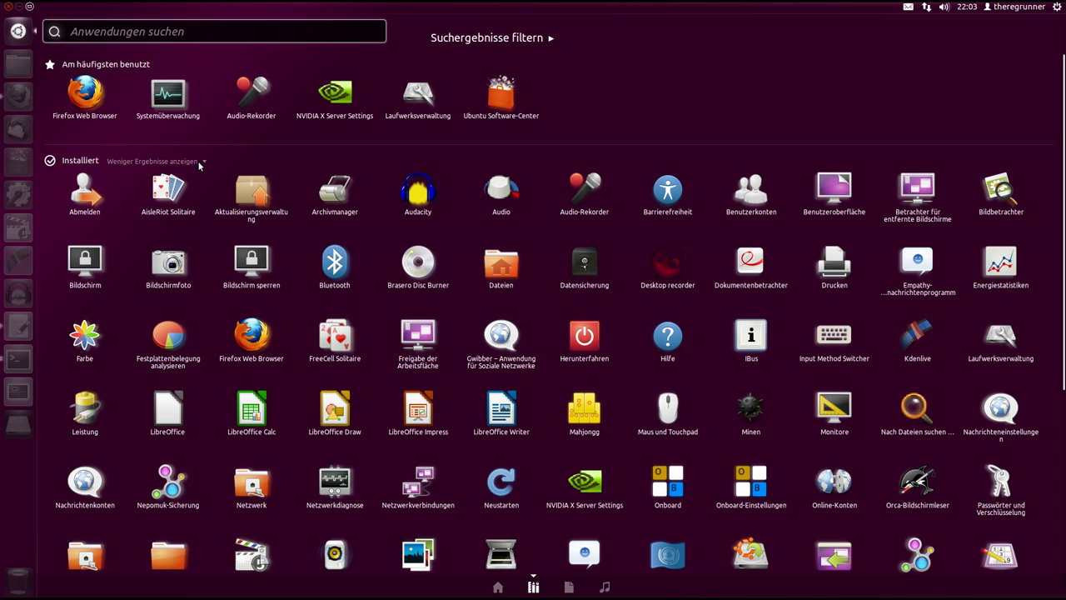
click(187, 162)
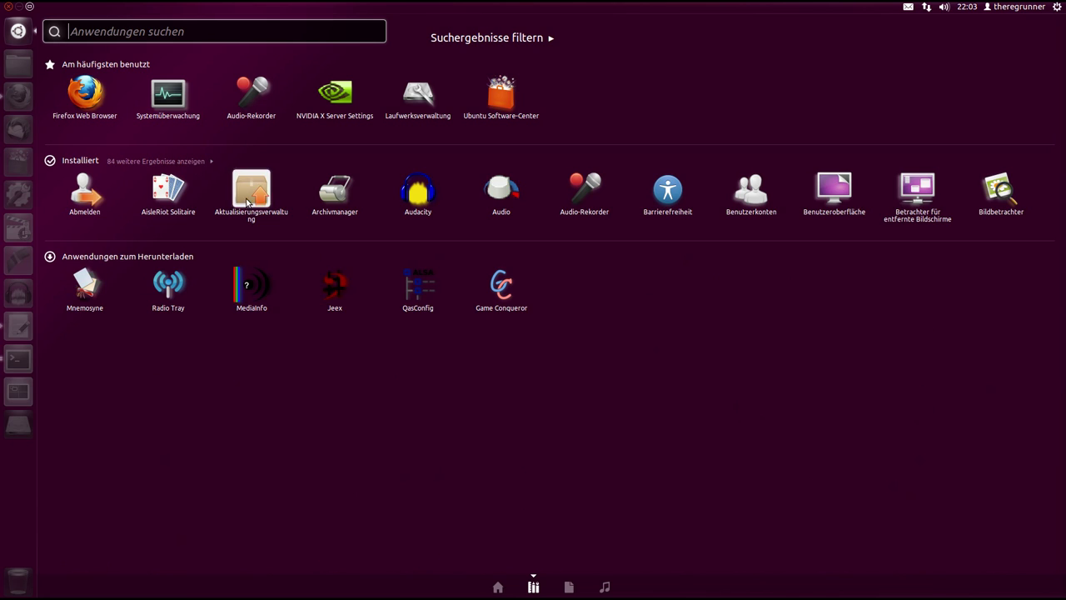
Show the Internet-Anwendungen from the Dash home, and switch the type filter through Grafik, Büro and Multimedia
click(498, 586)
click(217, 127)
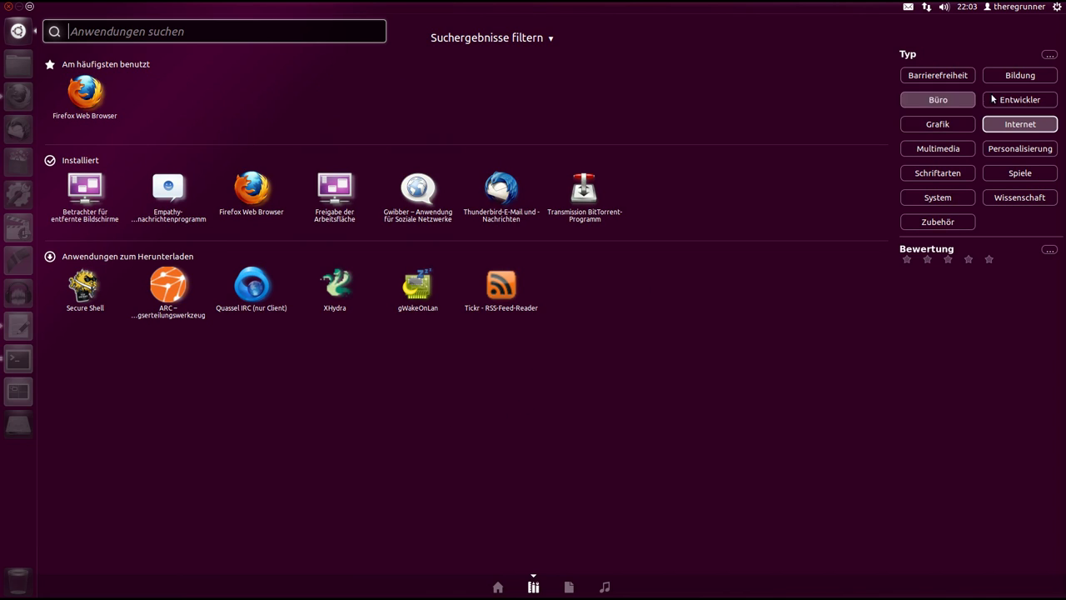
click(958, 127)
click(949, 104)
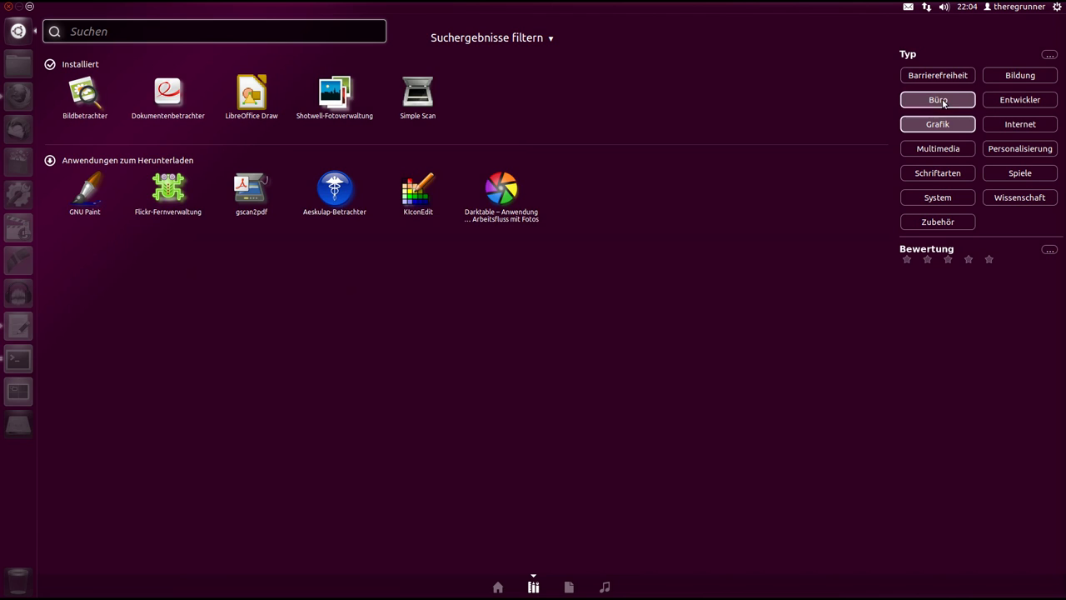
click(950, 151)
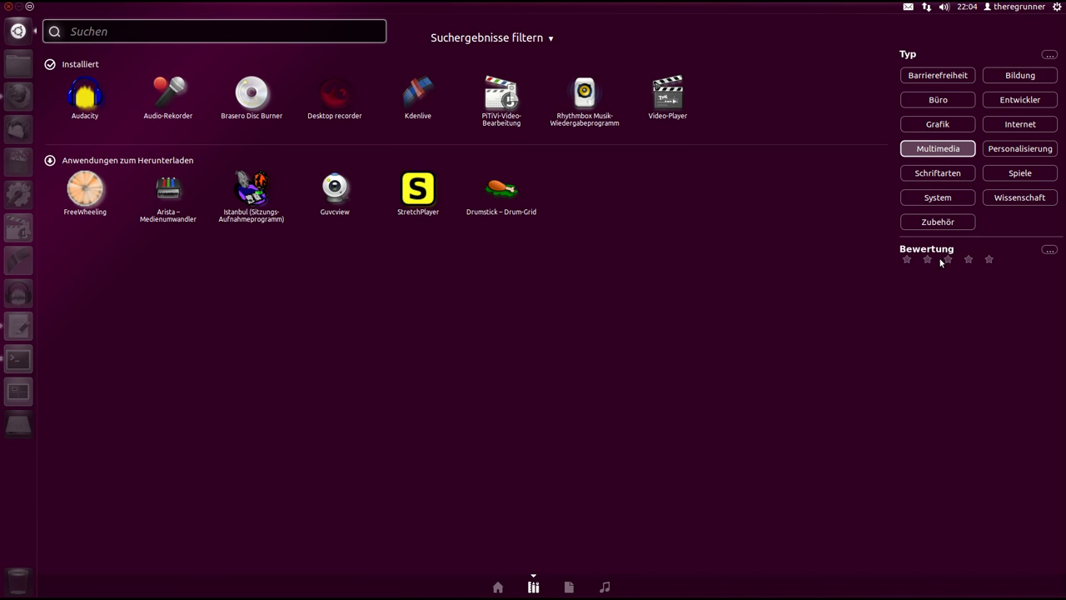
Switch the application type filter through Bildung, Entwickler and Internet, and close the Dash
click(1022, 74)
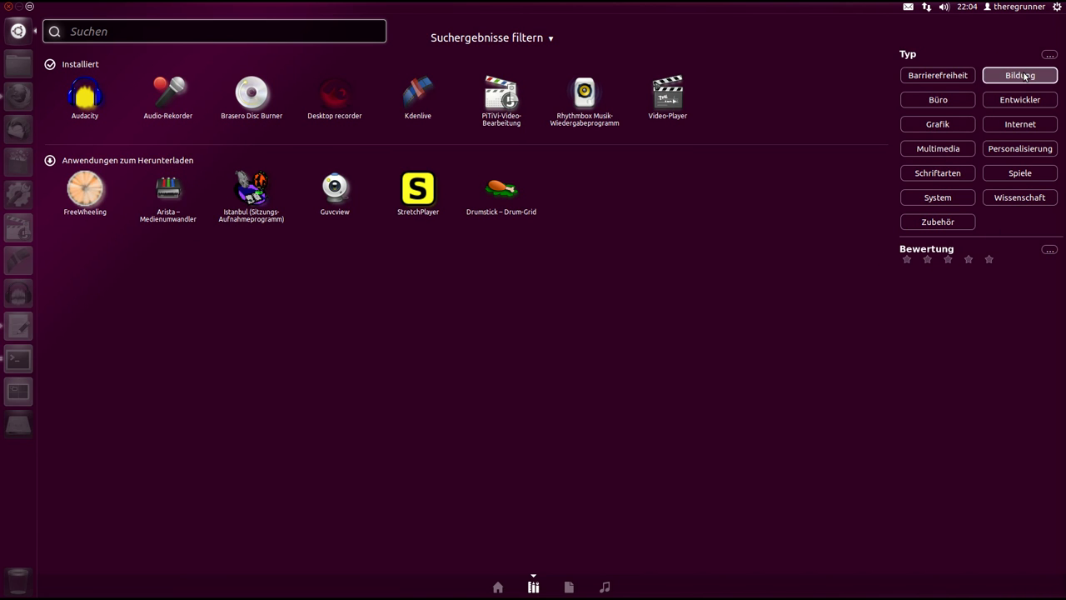
click(1032, 103)
click(1025, 123)
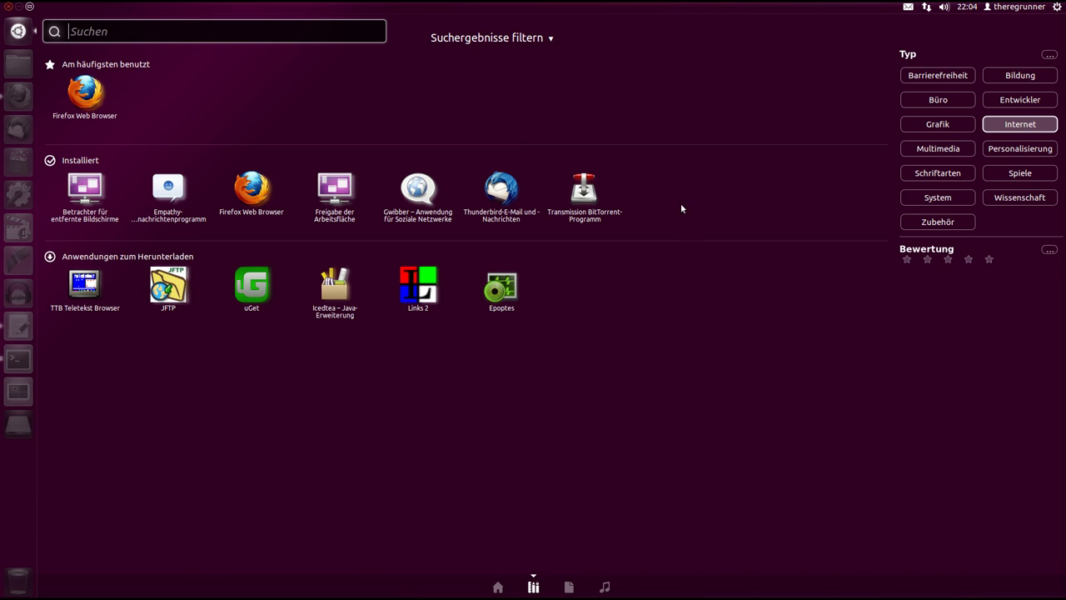
click(8, 6)
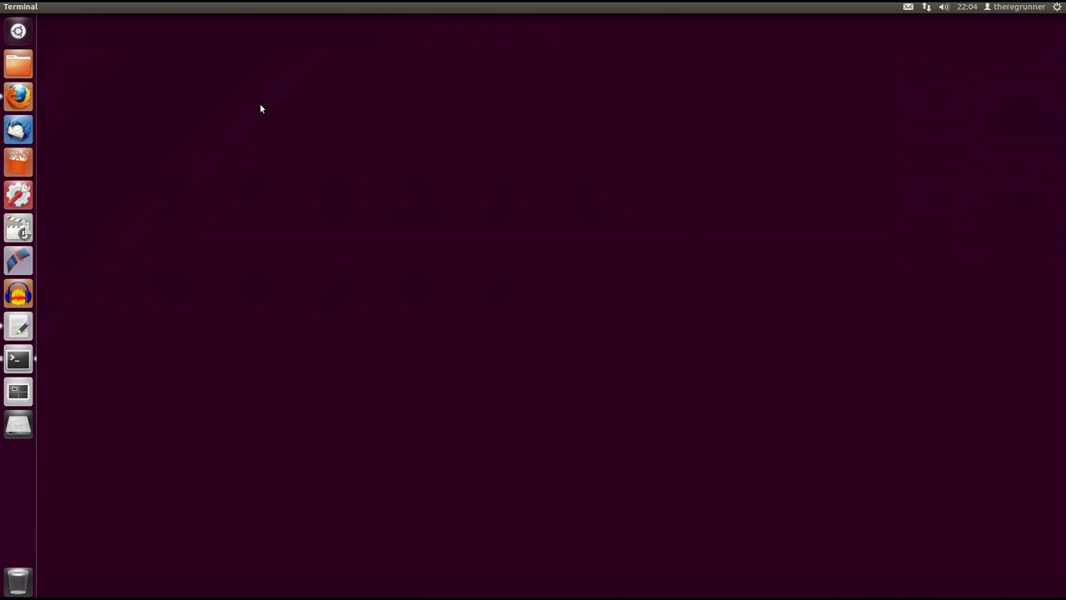
Change the desktop background to the first image in Hintergrundbilder, the pink and purple Ubuntu wallpaper, and close the settings
right_click(279, 83)
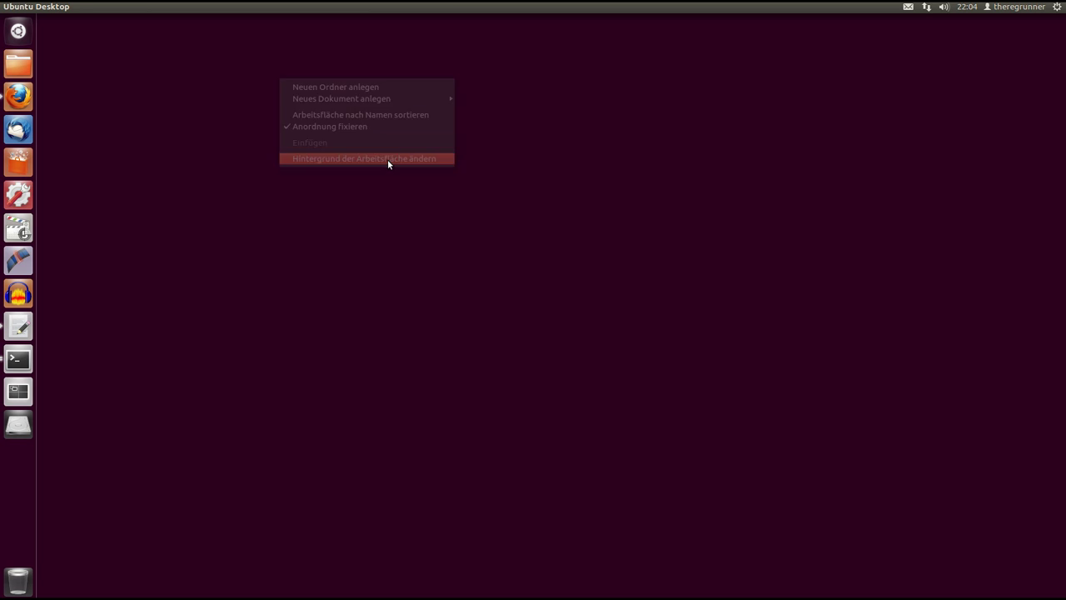
click(389, 161)
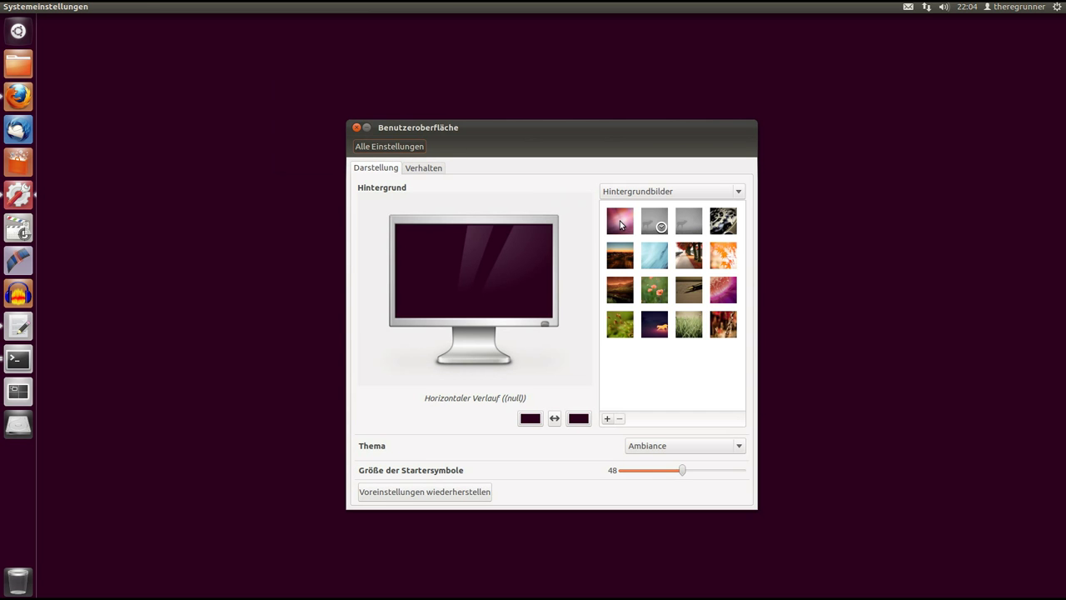
click(620, 223)
click(358, 128)
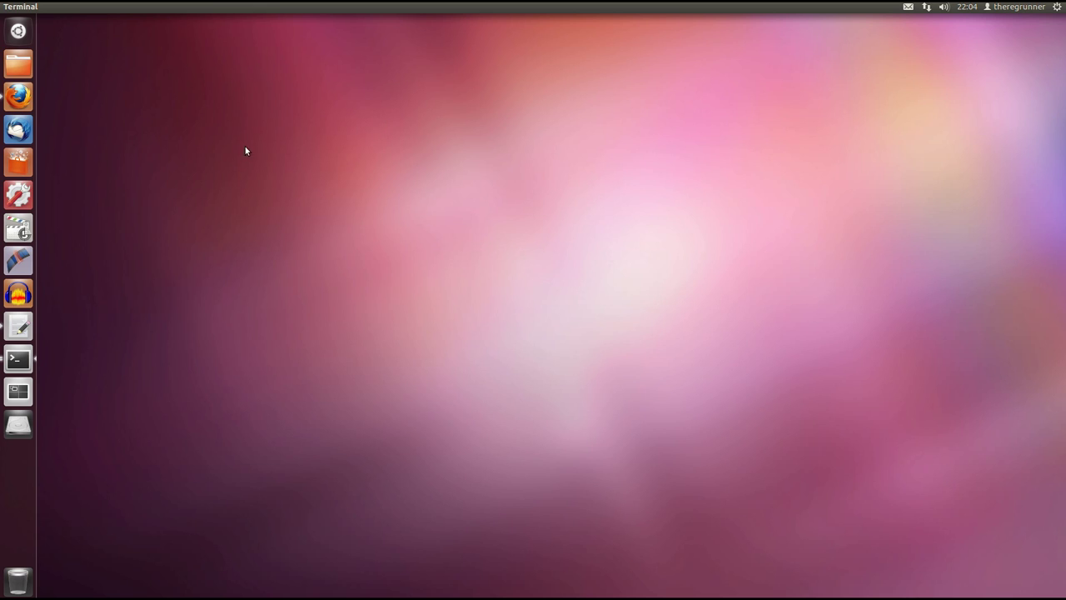
Examine the context menus of the Systemeinstellungen, Firefox, Terminal and drive entries in the launcher, dismissing each without choosing anything
right_click(22, 192)
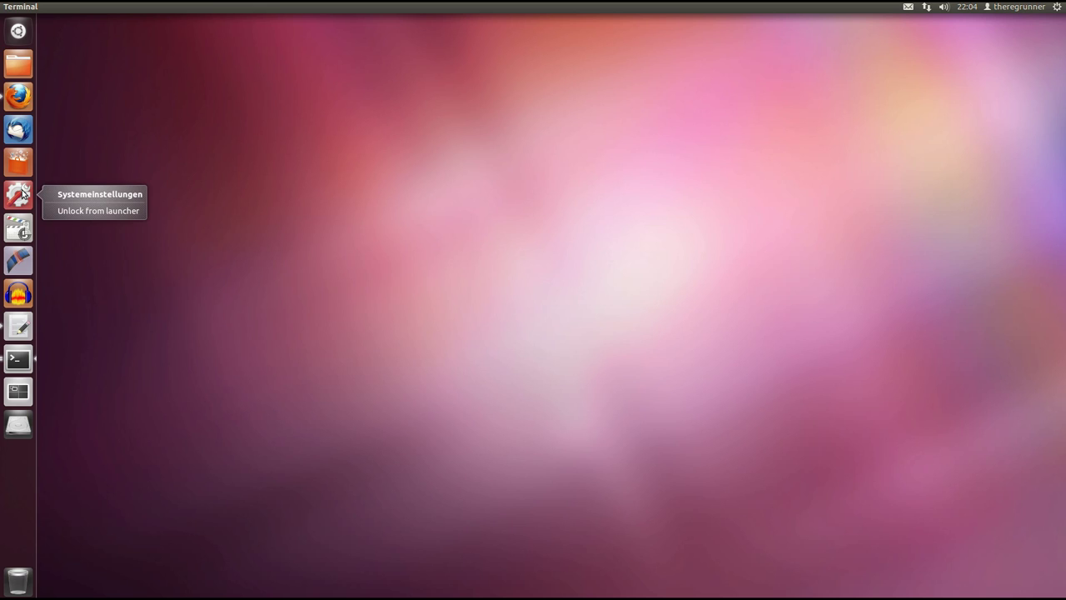
click(84, 94)
right_click(24, 95)
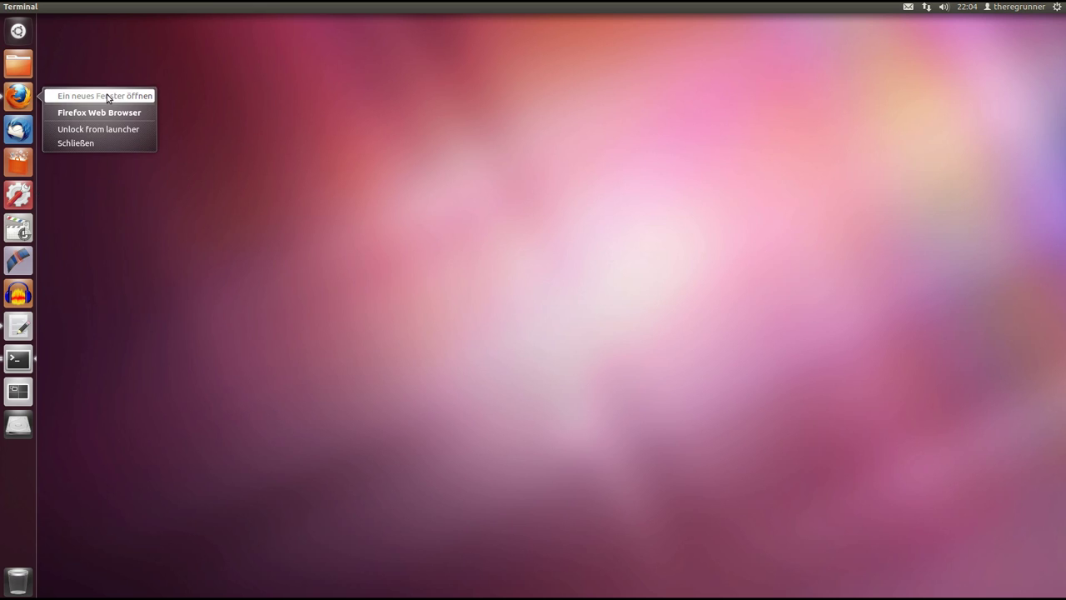
click(128, 230)
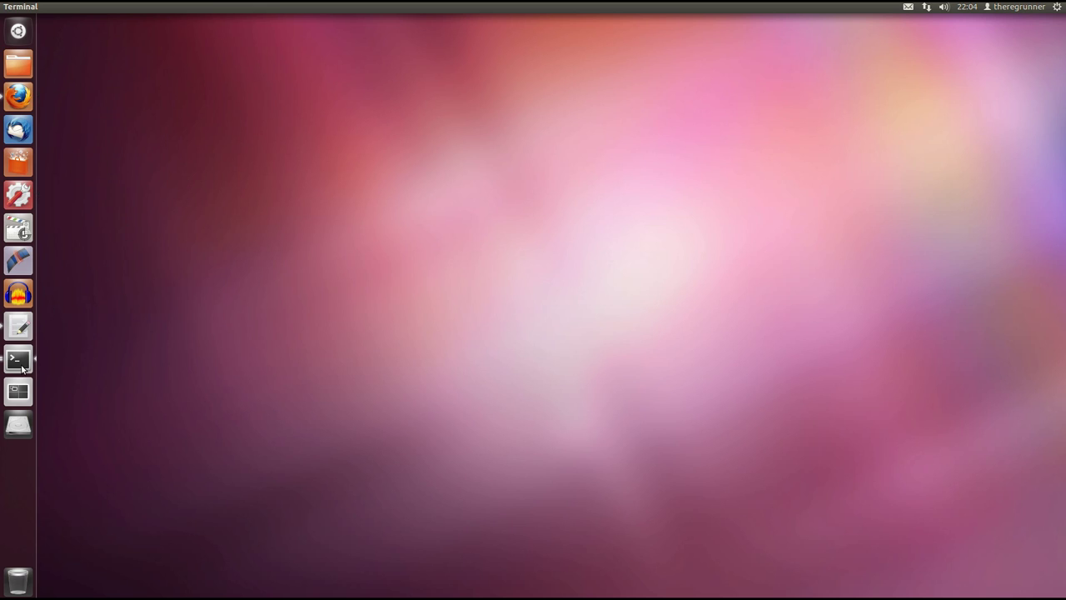
right_click(22, 363)
click(92, 238)
right_click(16, 367)
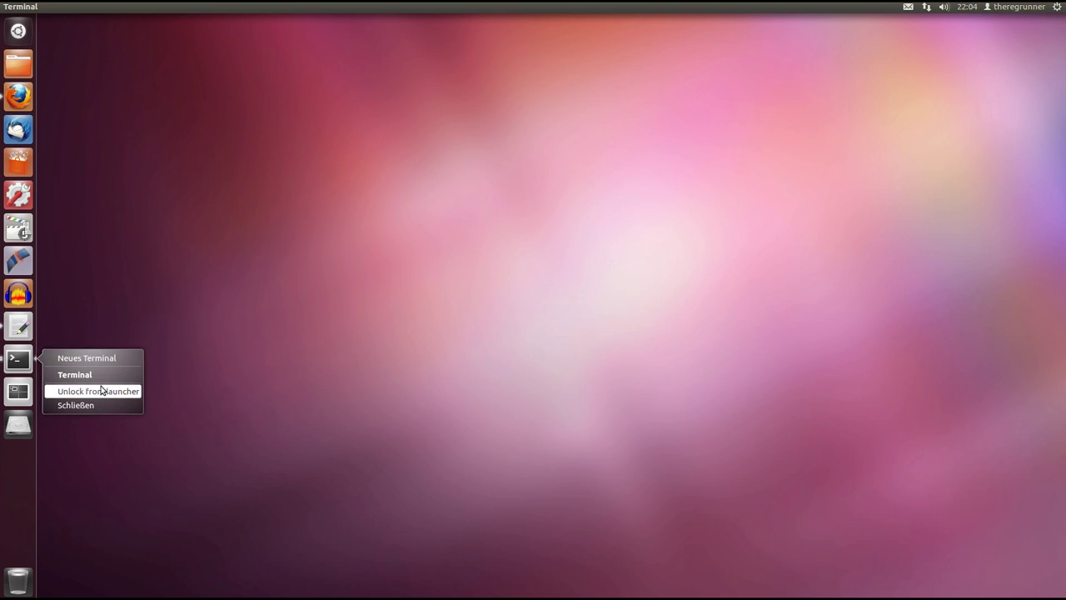
click(102, 285)
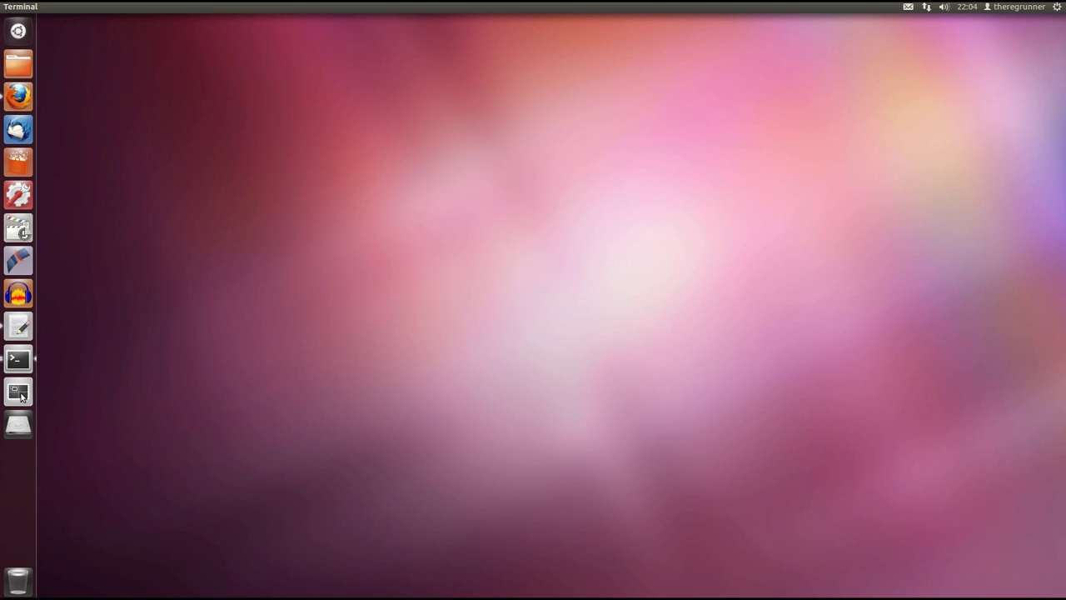
right_click(24, 427)
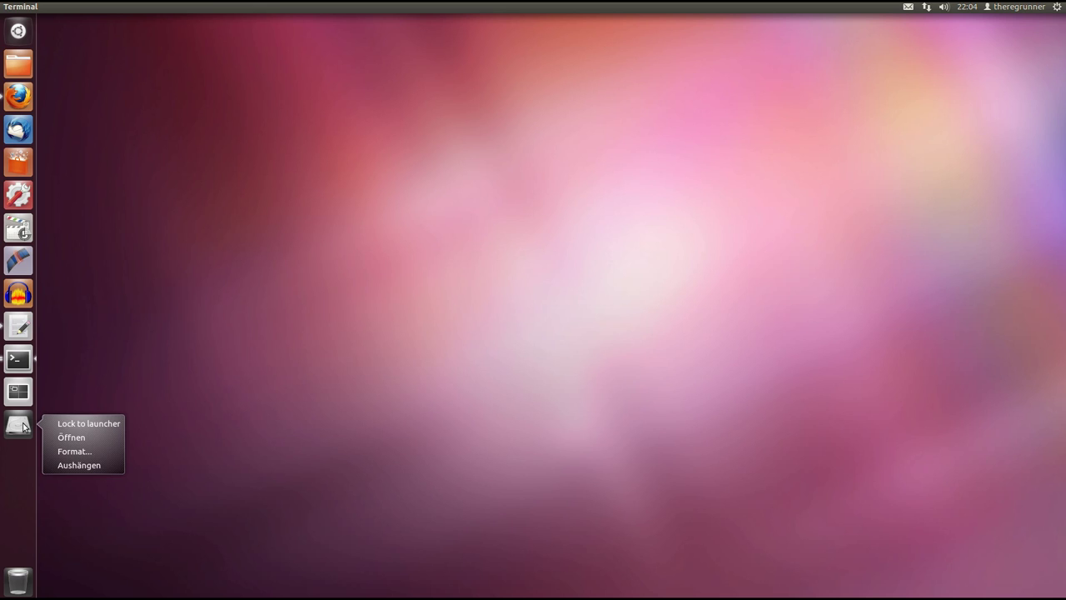
click(121, 369)
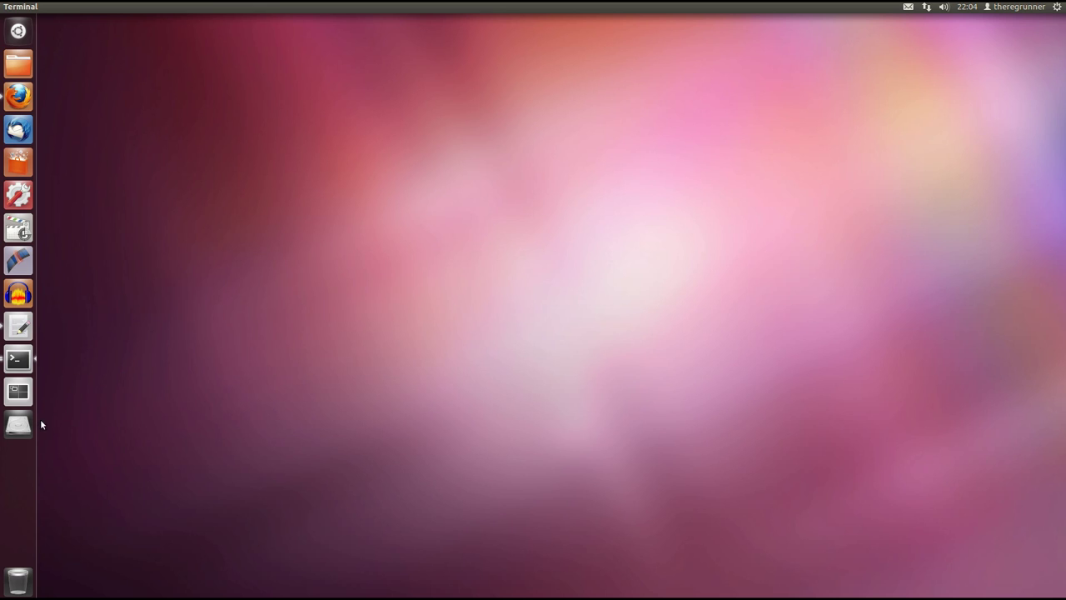
Open the personal folder, move its window over the new wallpaper, and close it
click(19, 64)
drag(704, 22, 372, 87)
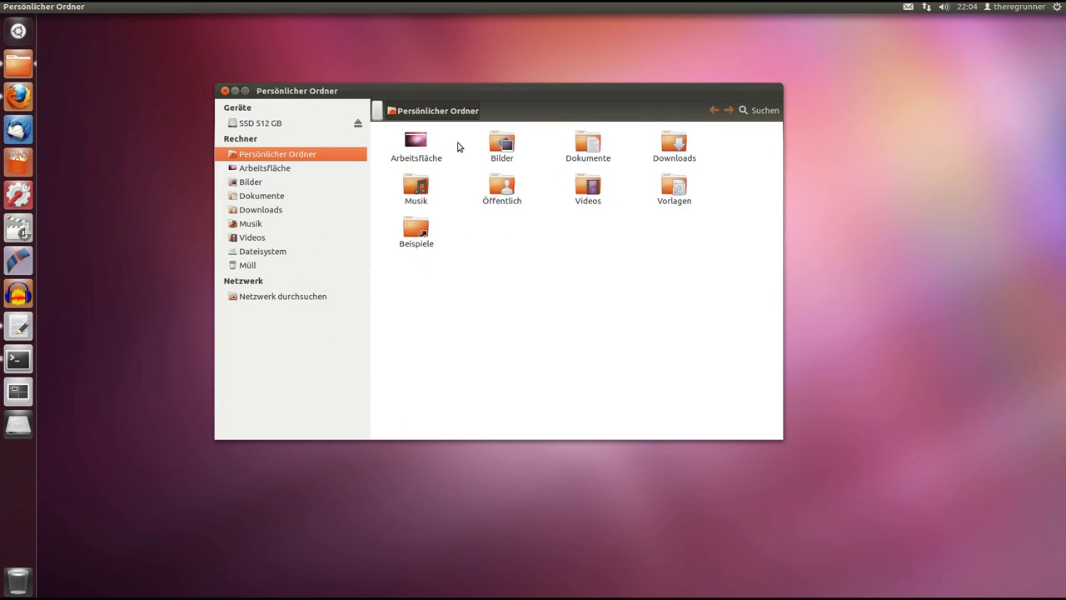
drag(469, 92, 465, 106)
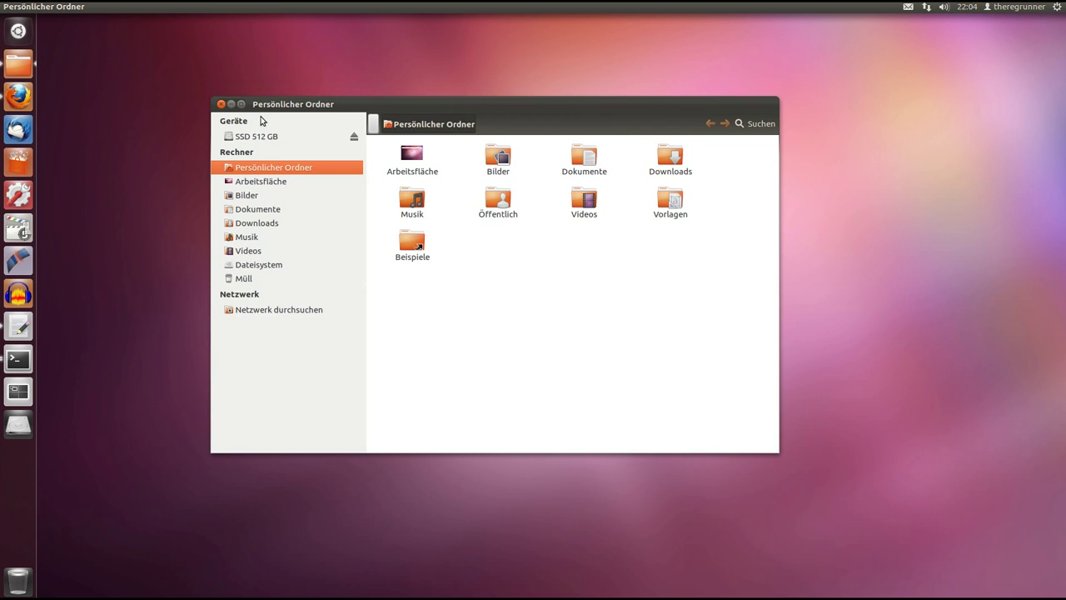
click(221, 104)
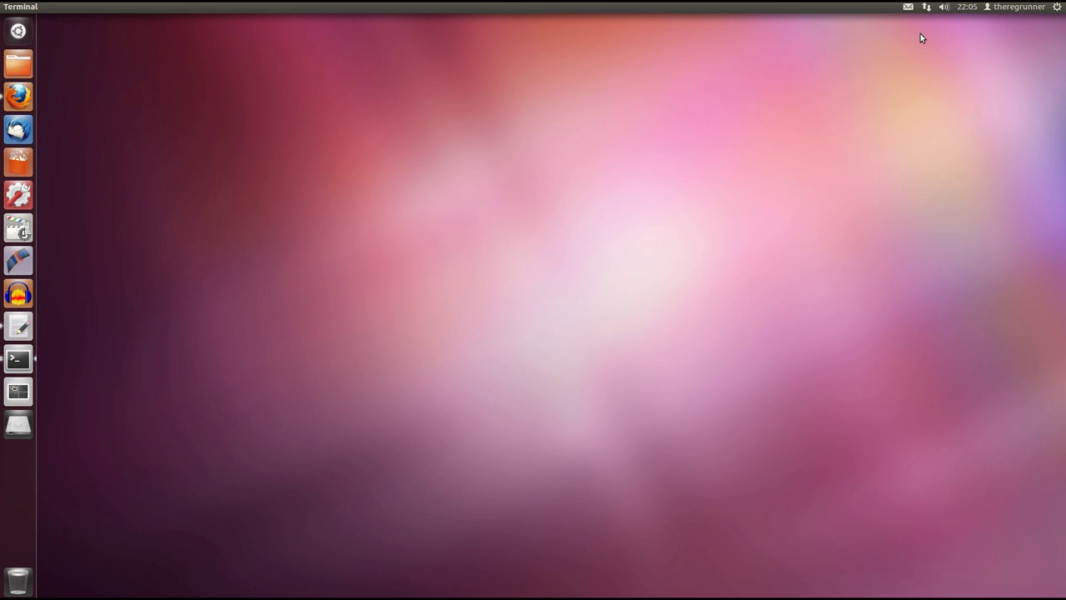
Spread out the open terminal windows and bring the one with the uname -a and lsb_release -a output to the front
click(19, 359)
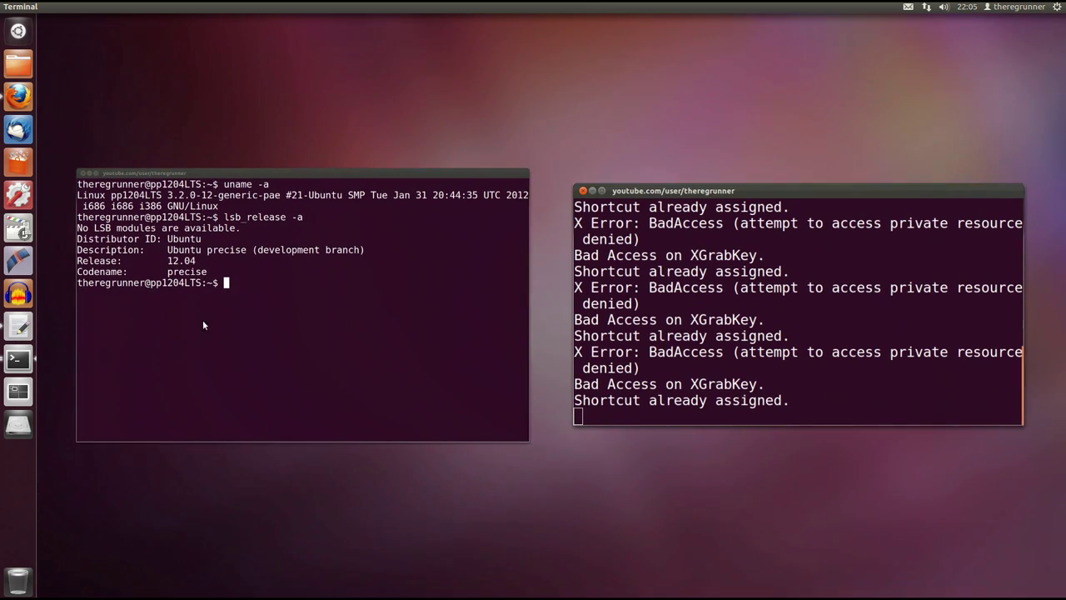
click(203, 320)
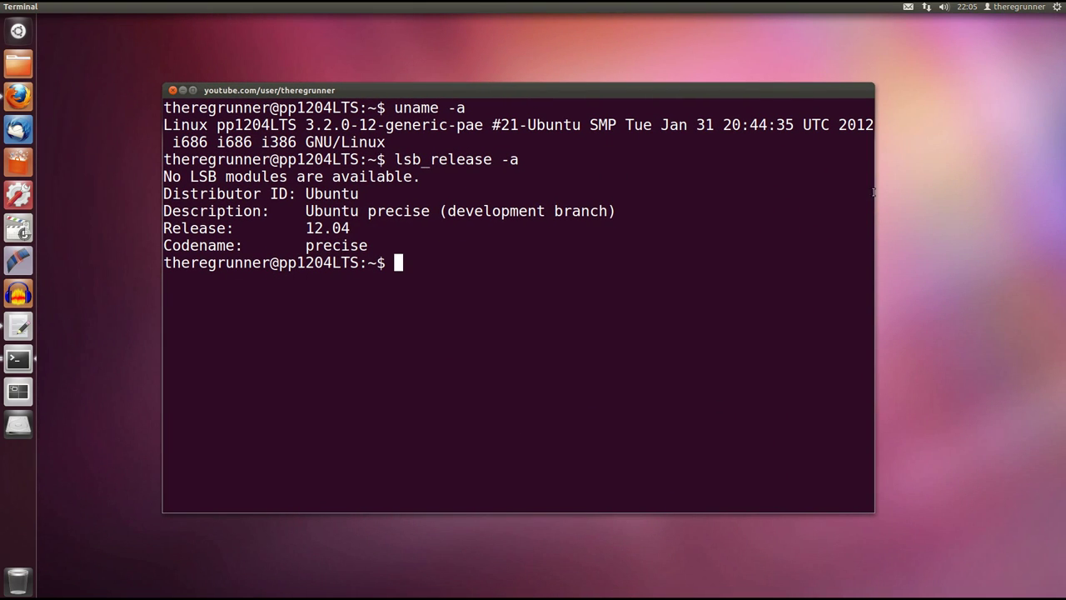